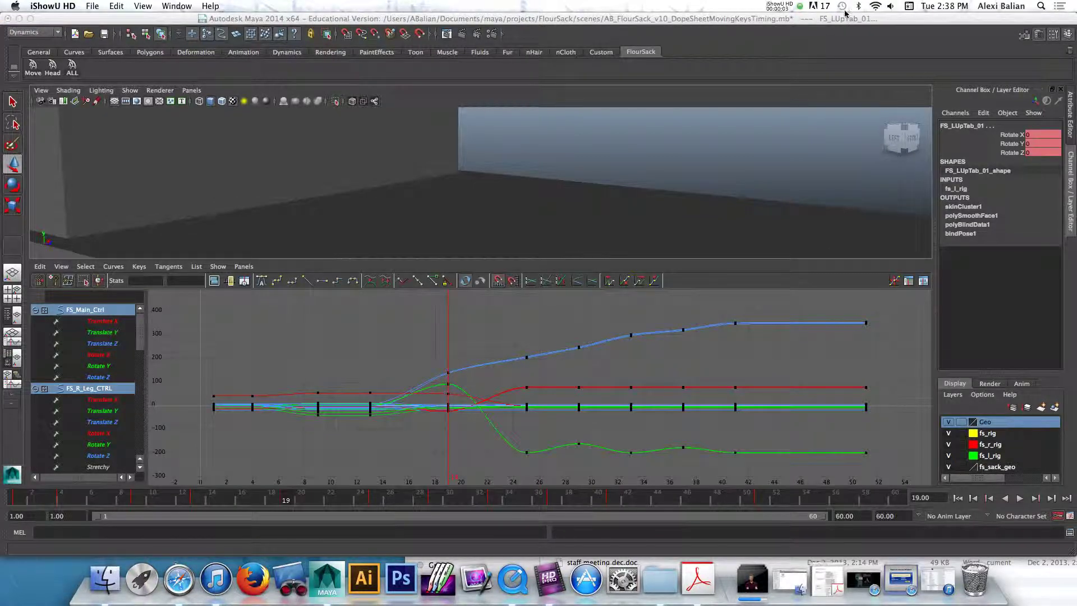
- Raise the output volume and the input volume slightly in the system Sound settings and close them
{"action": "left_click", "coordinate": [891, 6]}
{"action": "left_click_drag", "start_coordinate": [892, 45], "coordinate": [892, 37]}
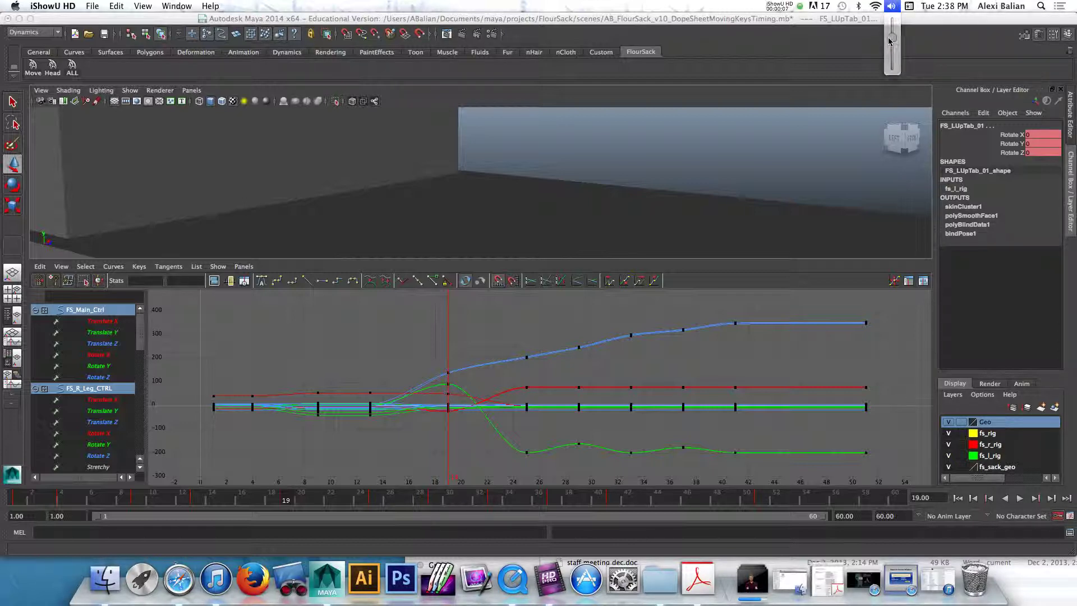
{"action": "left_click", "coordinate": [622, 581]}
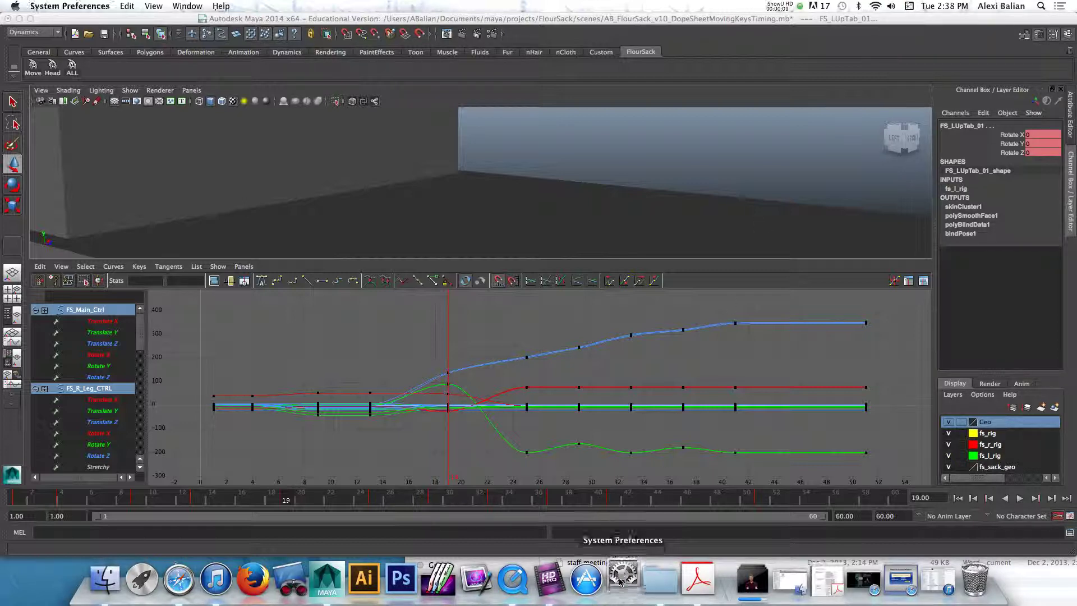
{"action": "left_click", "coordinate": [736, 141]}
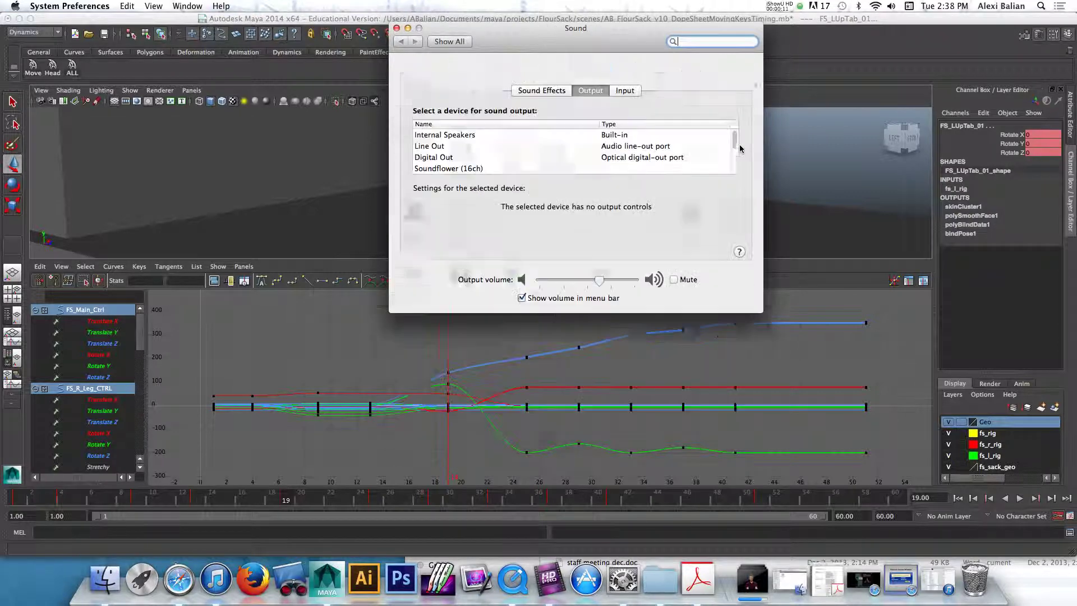
{"action": "left_click", "coordinate": [624, 73]}
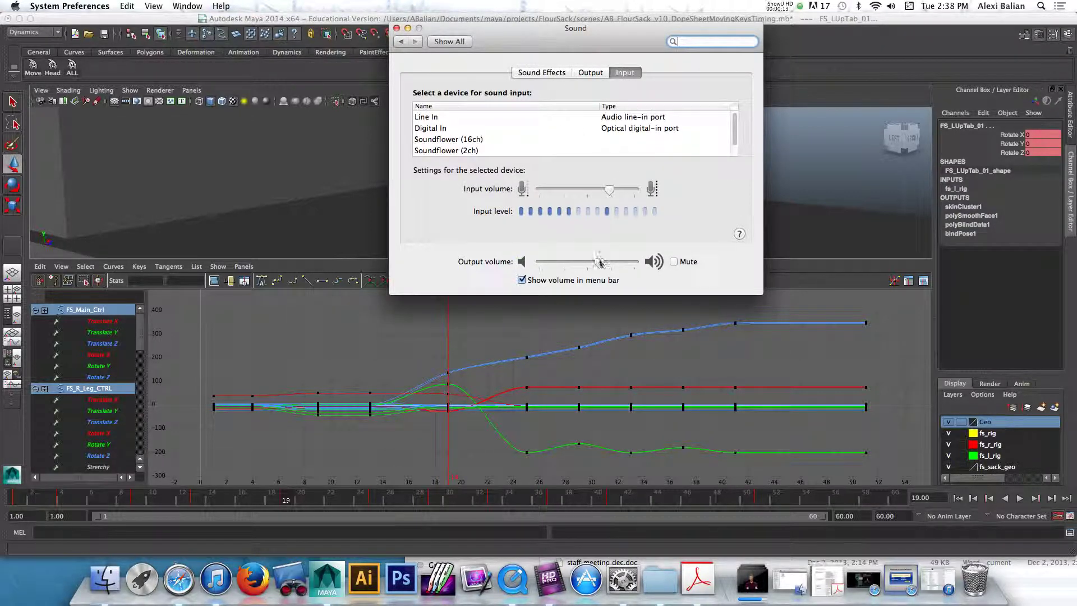
{"action": "left_click_drag", "start_coordinate": [599, 262], "coordinate": [612, 263]}
{"action": "left_click_drag", "start_coordinate": [609, 190], "coordinate": [613, 190]}
{"action": "left_click", "coordinate": [397, 29]}
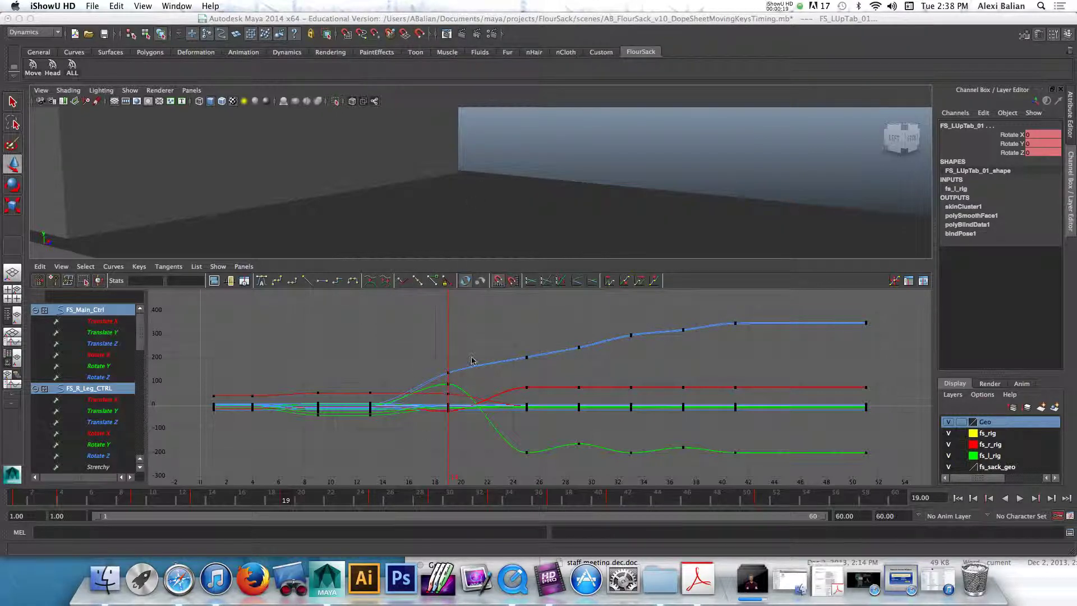
- Enlarge the perspective viewport by lowering its divider with the Graph Editor
{"action": "scroll", "coordinate": [469, 360], "scroll_direction": "down", "scroll_amount": 8}
{"action": "scroll", "coordinate": [469, 360], "scroll_direction": "up", "scroll_amount": 10}
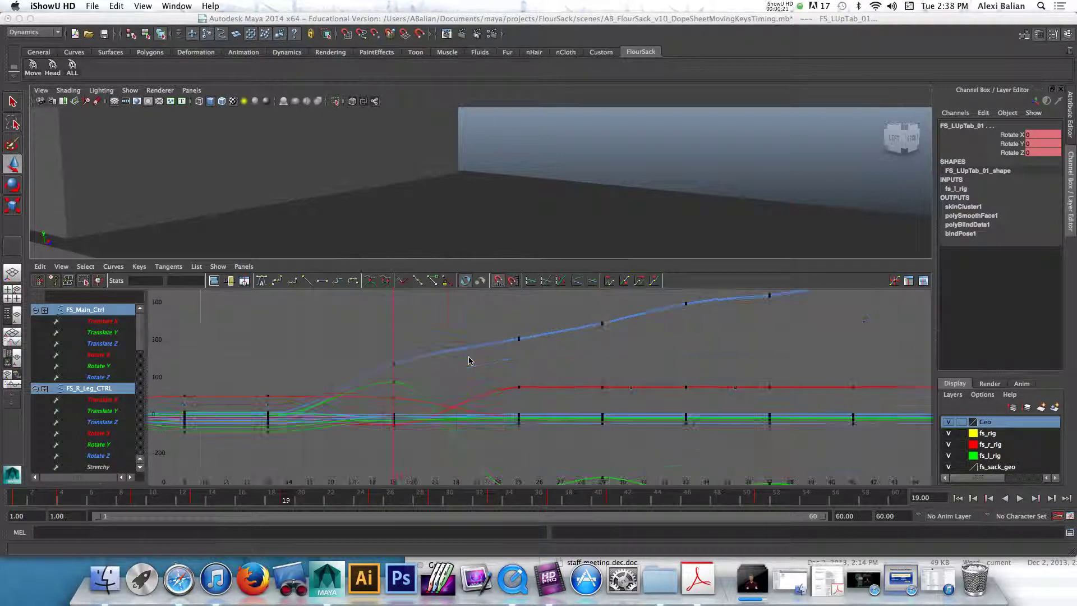
{"action": "left_click", "coordinate": [450, 262]}
{"action": "left_click_drag", "start_coordinate": [449, 261], "coordinate": [446, 324]}
{"action": "scroll", "coordinate": [448, 253], "scroll_direction": "down", "scroll_amount": 5}
{"action": "scroll", "coordinate": [450, 254], "scroll_direction": "up", "scroll_amount": 4}
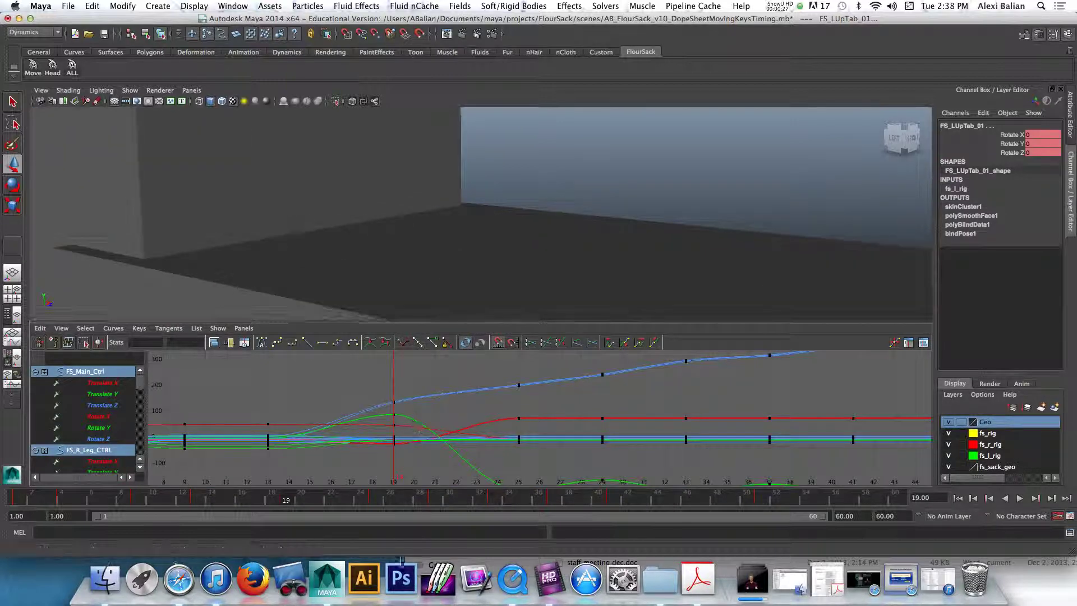
- Bring the flour sack's ledge into view and compare the key poses at frames 13, 19 and 25
{"action": "left_click", "coordinate": [362, 498]}
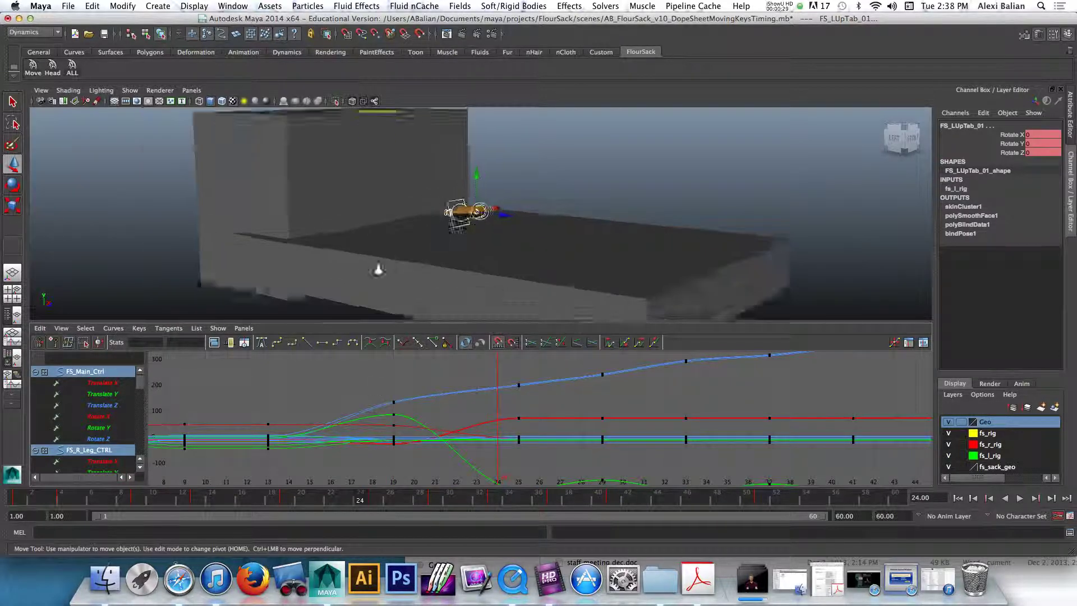
{"action": "left_click_drag", "start_coordinate": [379, 269], "coordinate": [464, 336], "text": "alt"}
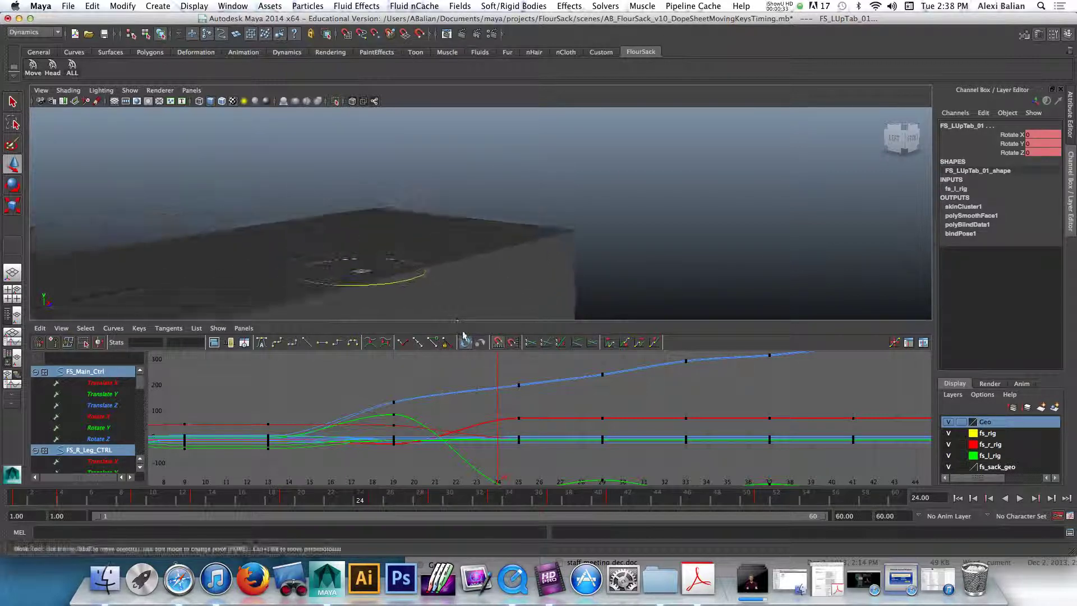
{"action": "left_click", "coordinate": [286, 500]}
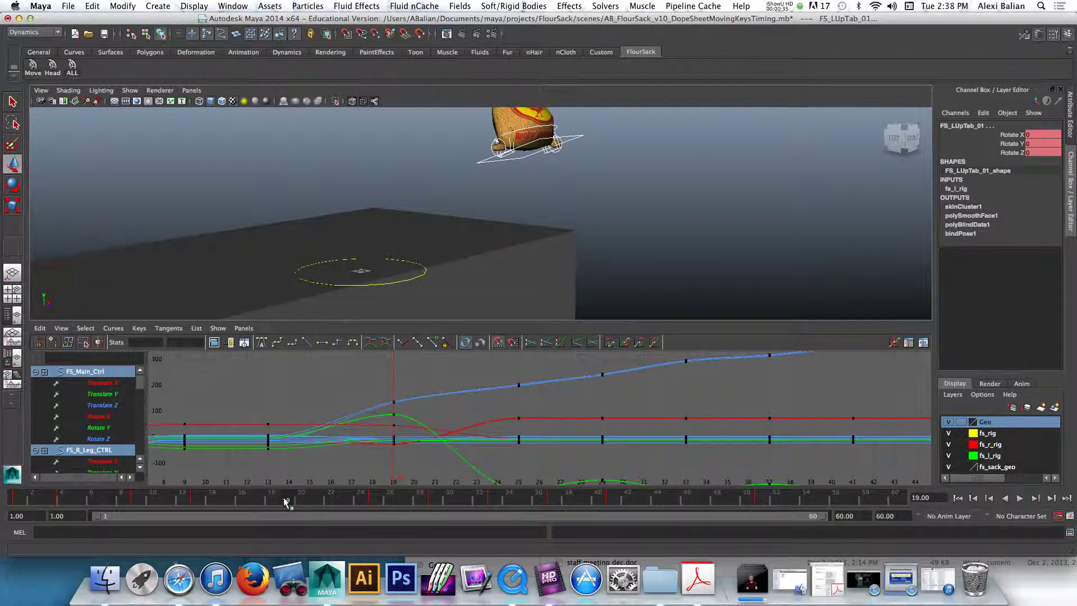
{"action": "left_click", "coordinate": [191, 501]}
{"action": "key", "text": "period"}
{"action": "key", "text": "comma"}
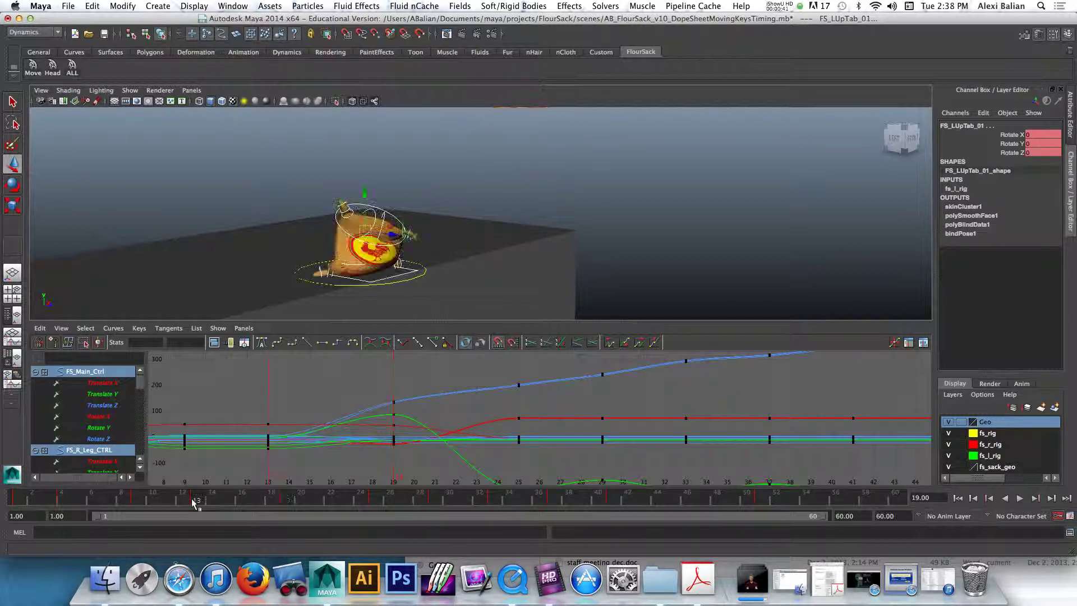
{"action": "key", "text": "period"}
{"action": "key", "text": "period"}
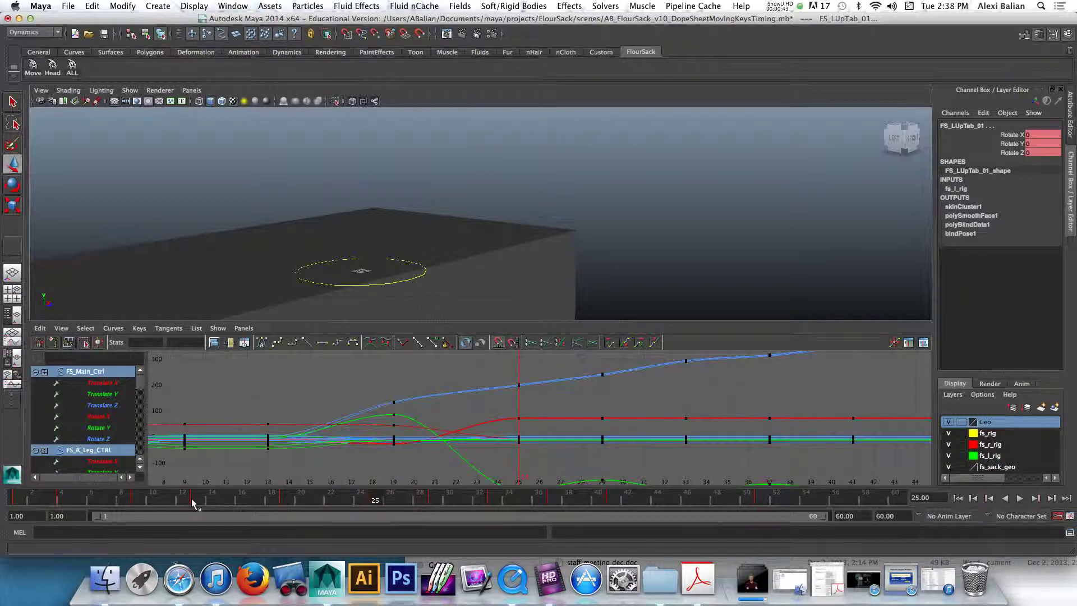
{"action": "key", "text": "comma"}
{"action": "key", "text": "period"}
{"action": "key", "text": "comma"}
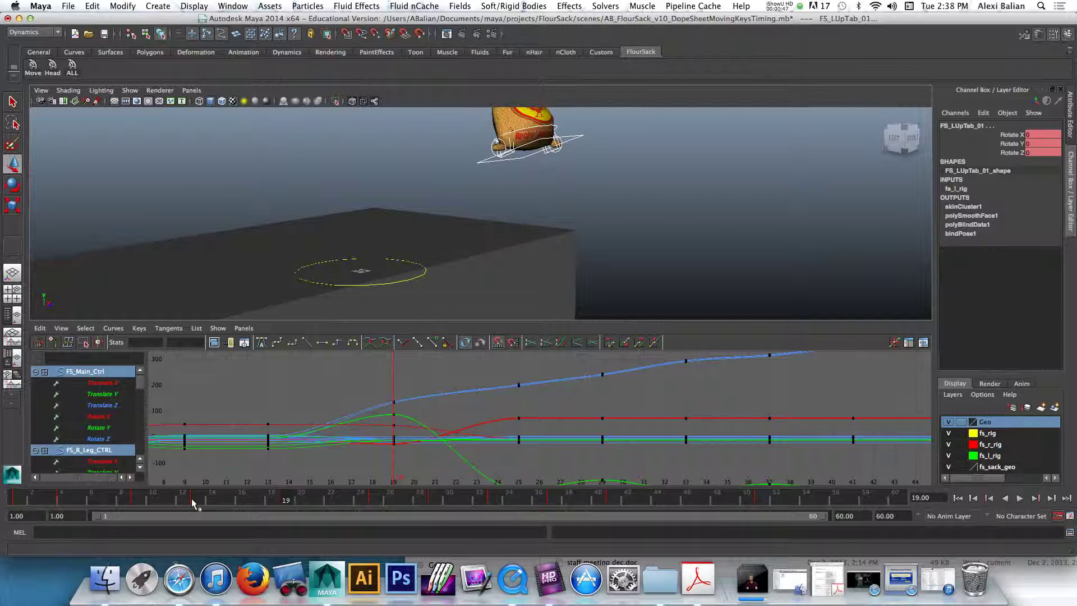
{"action": "key", "text": "comma"}
{"action": "key", "text": "period"}
- View the whole box from farther away and review the sack's jump across the keys at frames 13, 19 and 25
{"action": "left_click_drag", "start_coordinate": [483, 247], "coordinate": [507, 254], "text": "alt"}
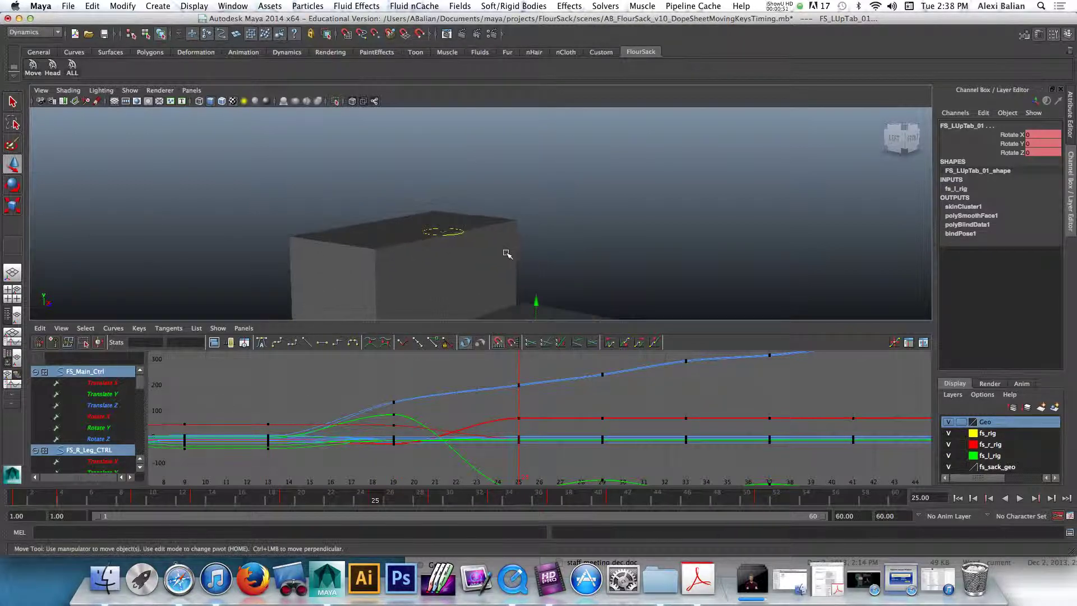
{"action": "key", "text": "comma"}
{"action": "key", "text": "comma"}
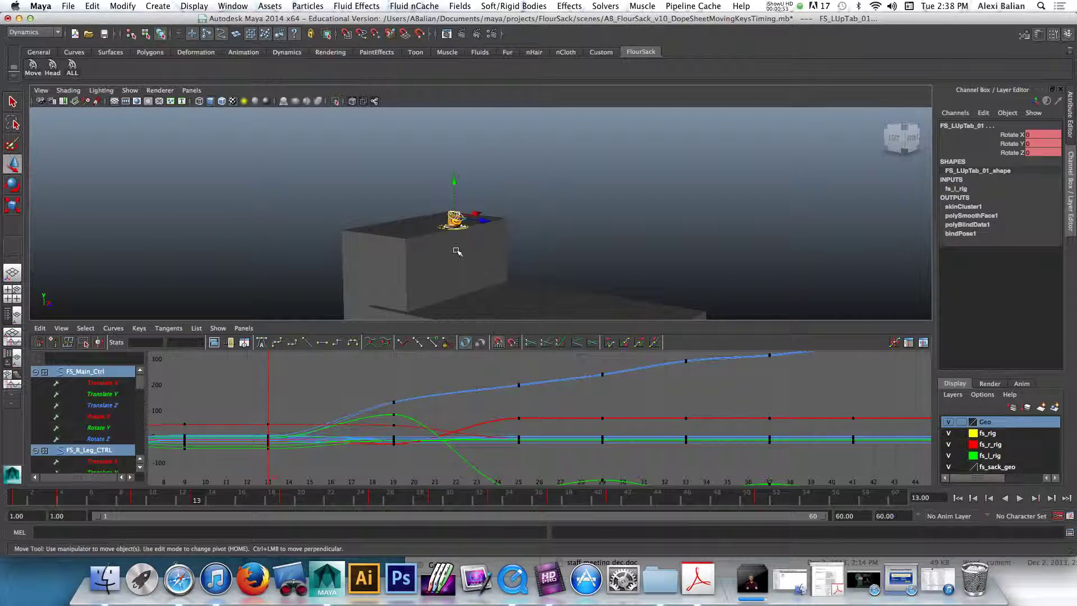
{"action": "key", "text": "period"}
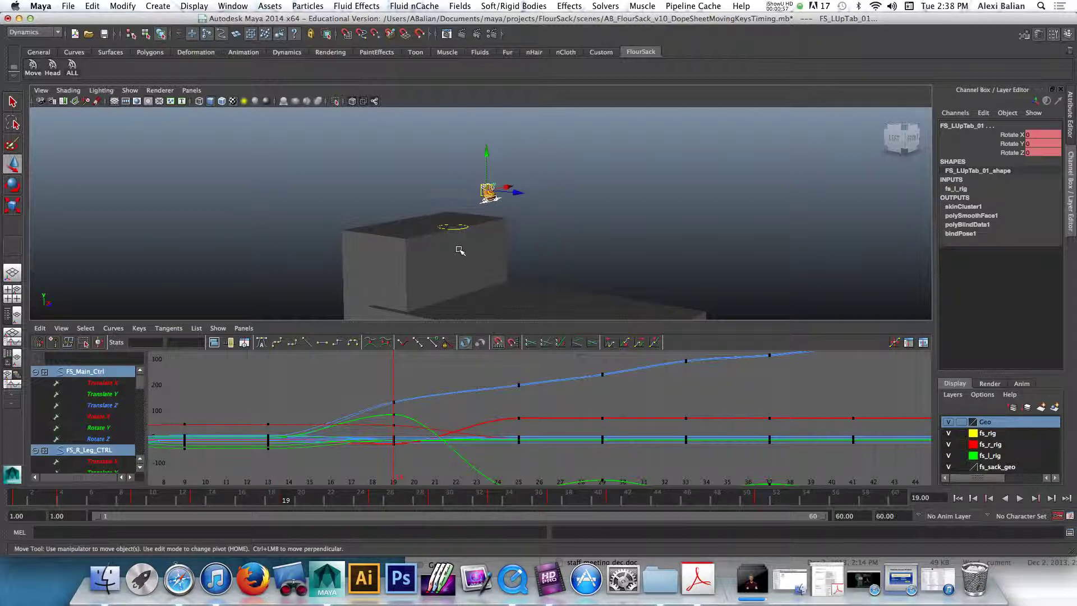
{"action": "key", "text": "comma"}
{"action": "key", "text": "period"}
{"action": "key", "text": "comma"}
{"action": "key", "text": "period"}
{"action": "key", "text": "period"}
{"action": "key", "text": "comma"}
{"action": "key", "text": "comma"}
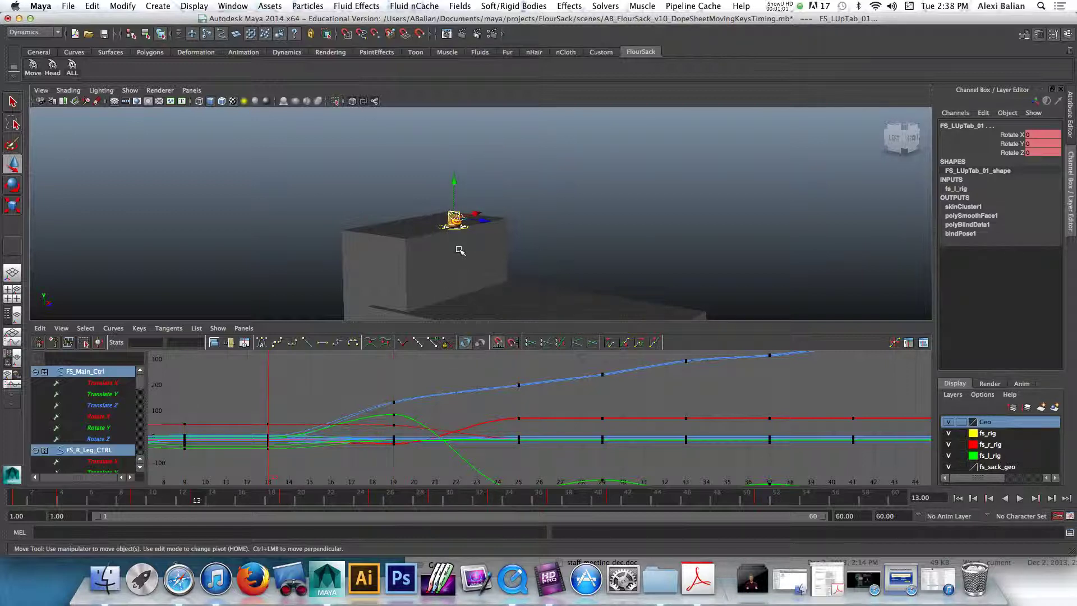
{"action": "key", "text": "period"}
{"action": "key", "text": "period"}
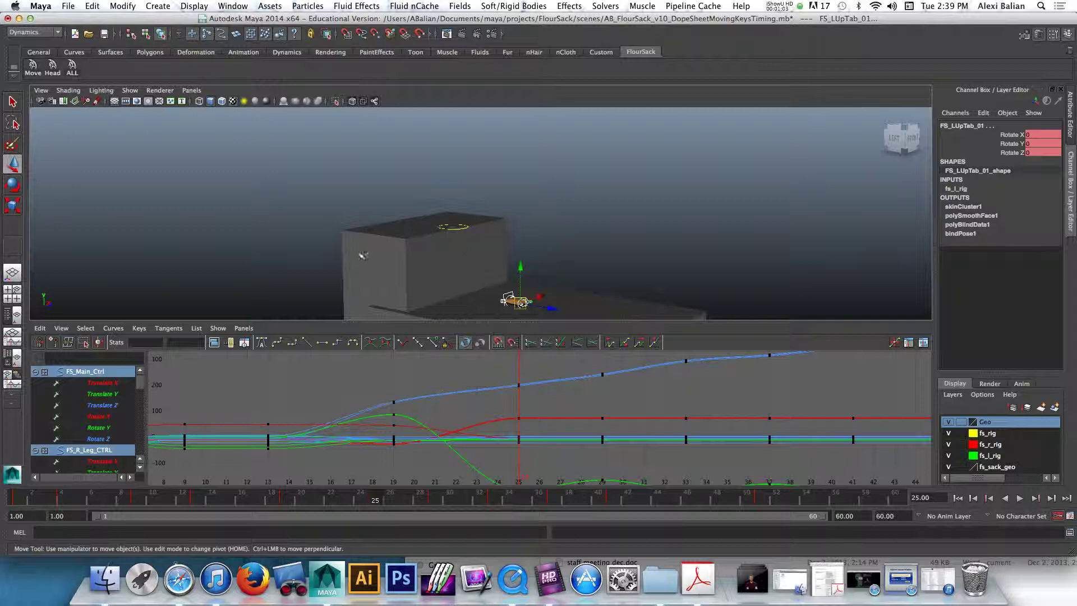
{"action": "key", "text": "comma"}
{"action": "key", "text": "comma"}
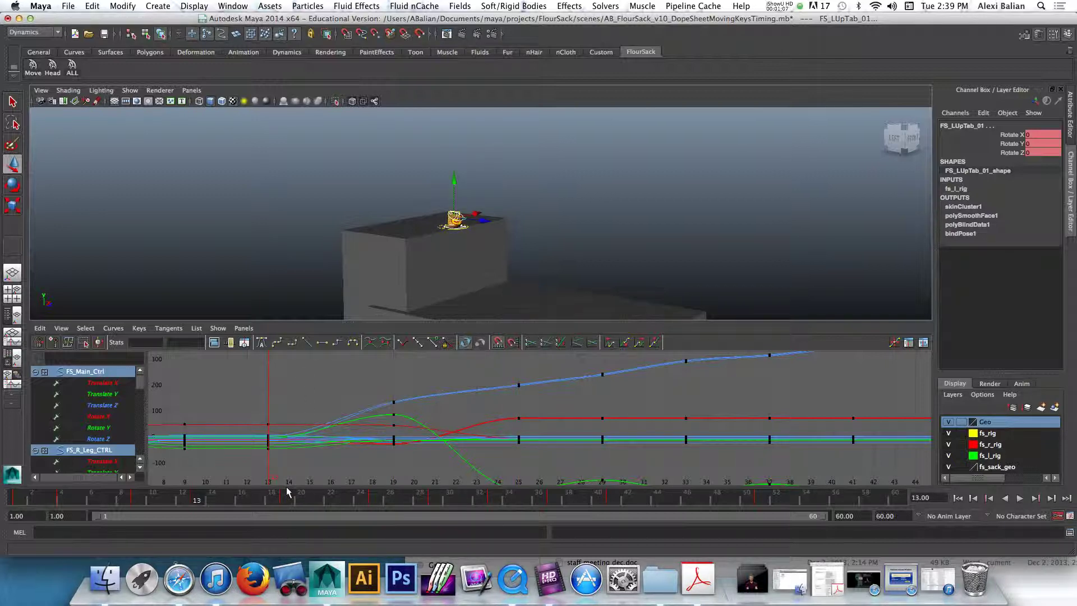
{"action": "key", "text": "period"}
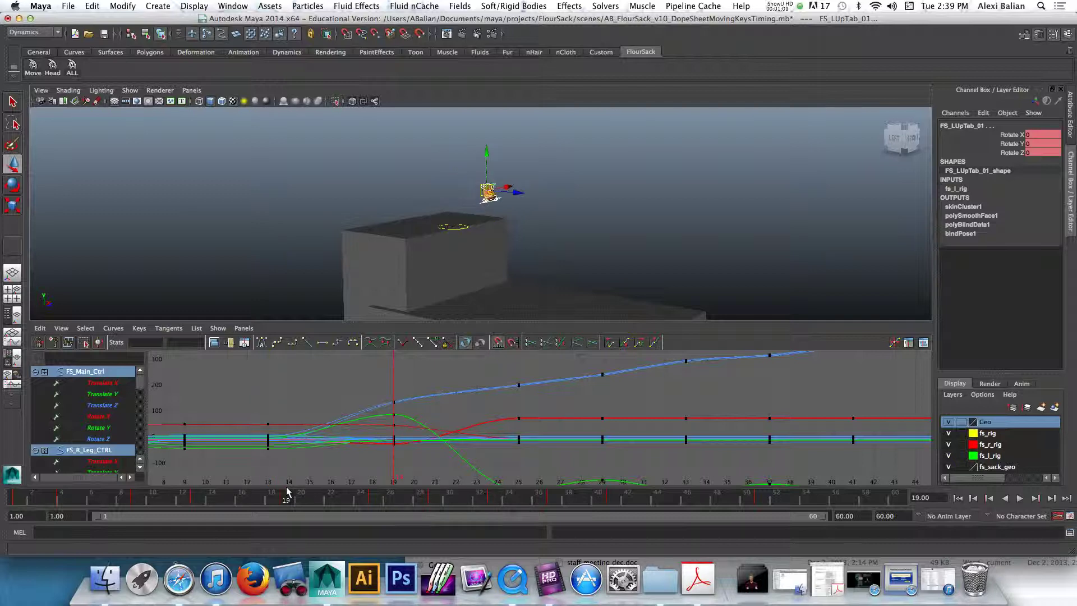
{"action": "key", "text": "comma"}
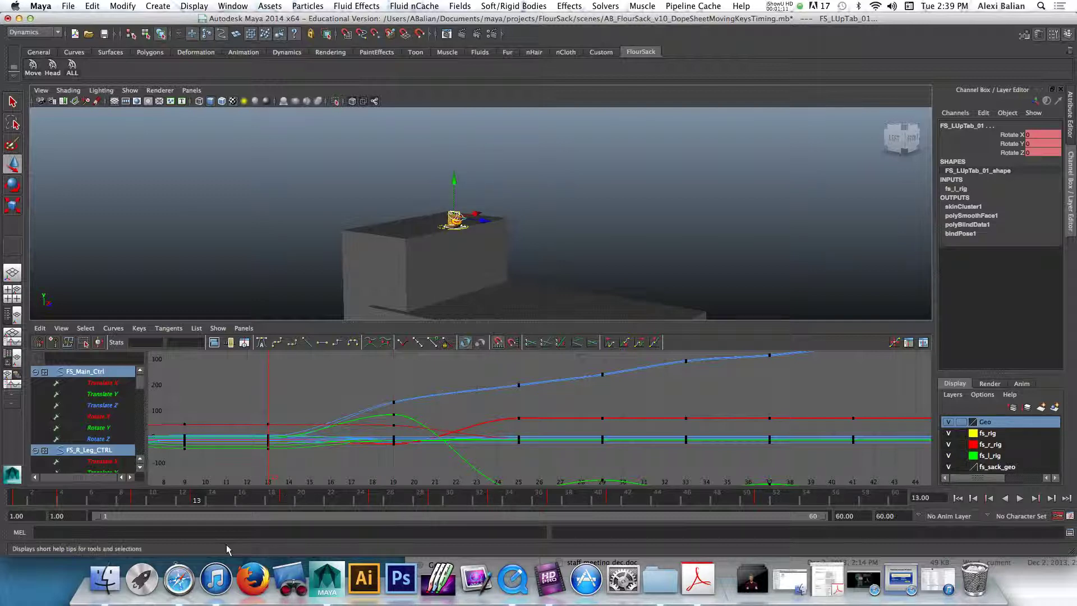
{"action": "left_click", "coordinate": [287, 504]}
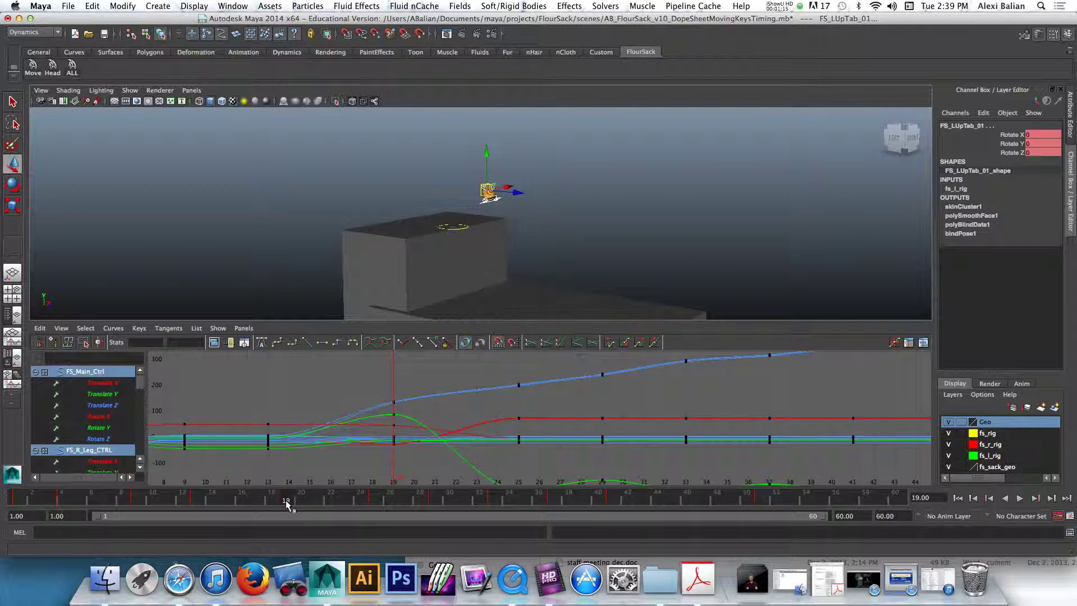
- Select all keys from frame 19 onward in the Graph Editor and shift them one frame later, with their values unchanged
{"action": "key", "text": "a"}
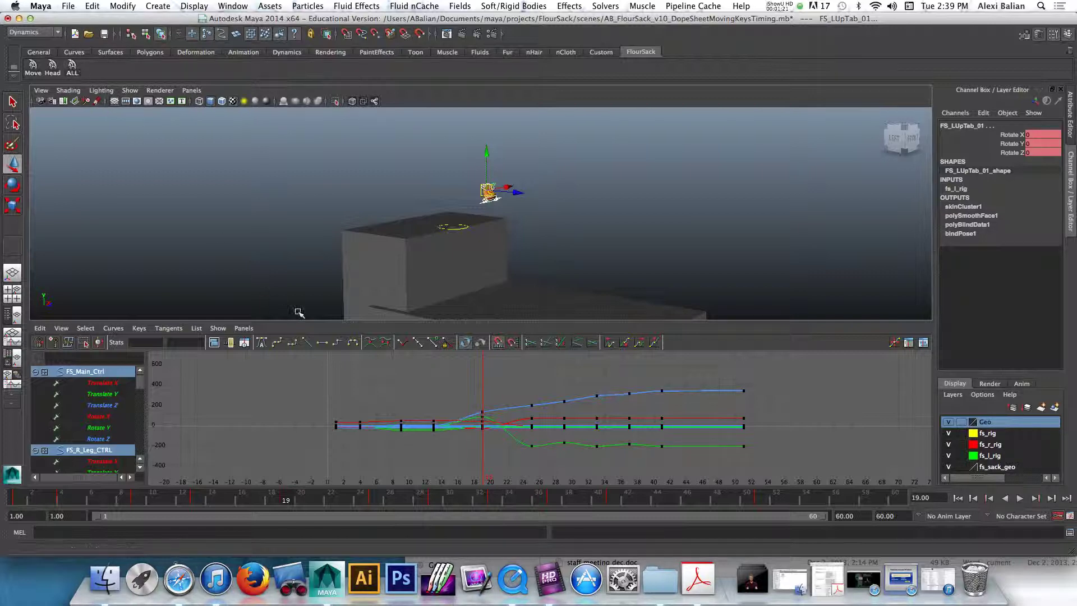
{"action": "left_click", "coordinate": [406, 407]}
{"action": "key", "text": "f"}
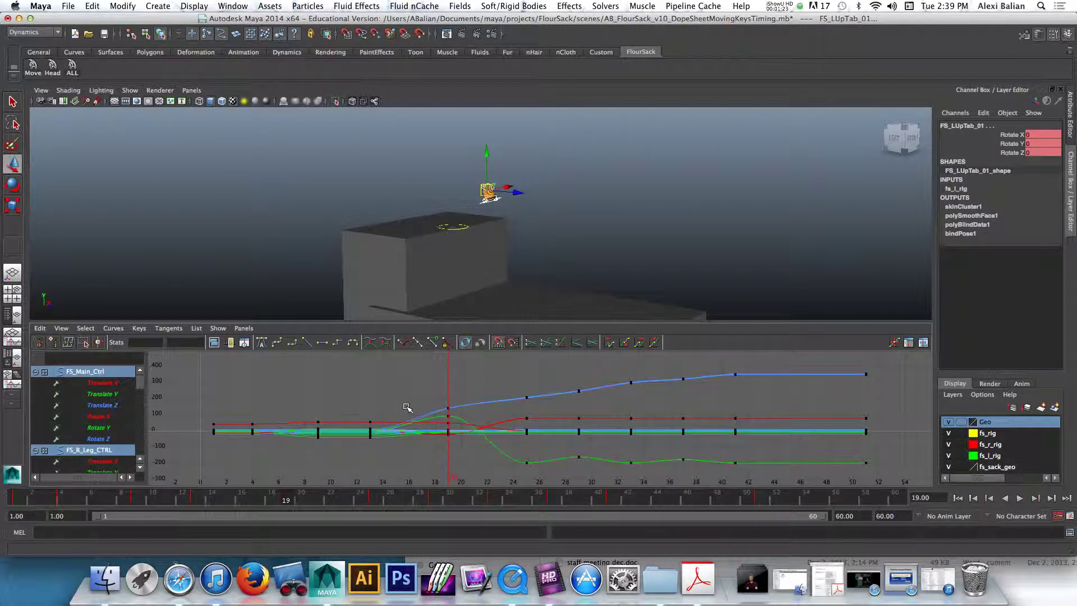
{"action": "scroll", "coordinate": [466, 399], "scroll_direction": "down", "scroll_amount": 4}
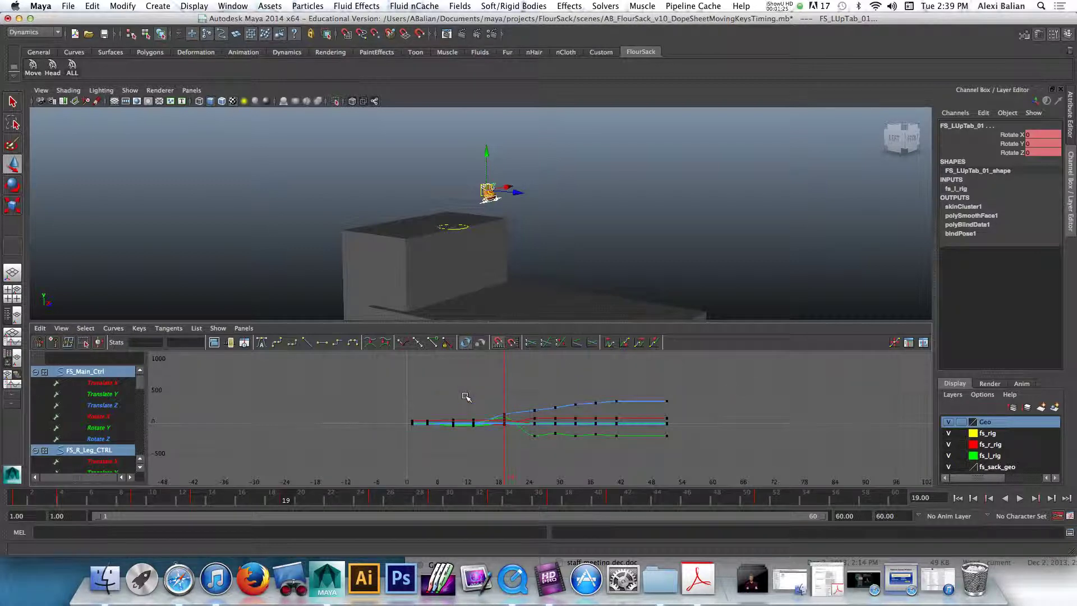
{"action": "left_click_drag", "start_coordinate": [468, 361], "coordinate": [763, 466]}
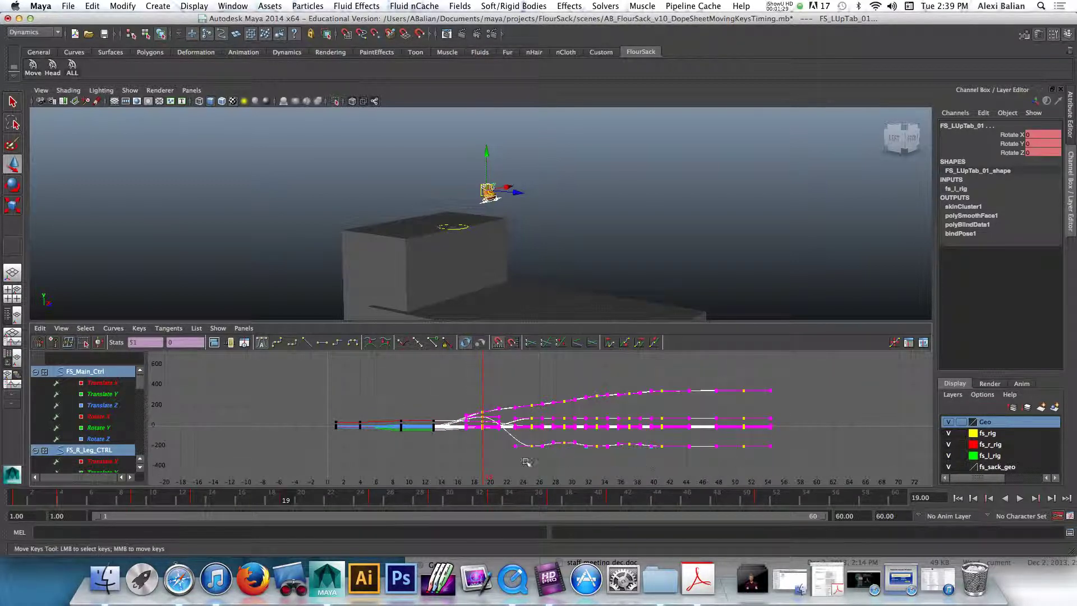
{"action": "middle_click_drag", "start_coordinate": [525, 460], "coordinate": [538, 461], "text": "shift"}
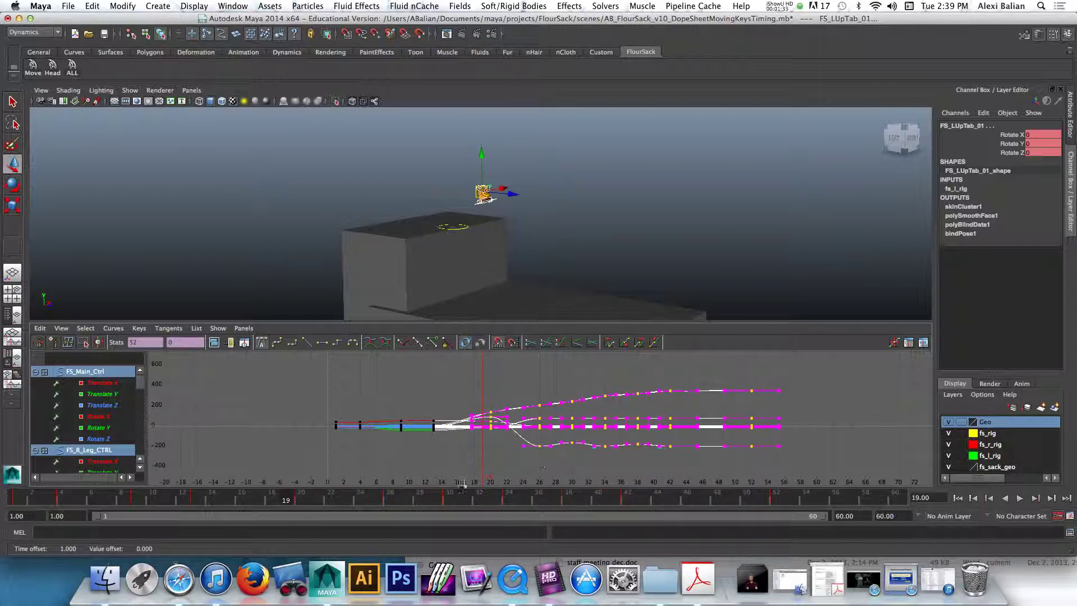
- Review the retimed jump from the crouch at frame 13 to the airborne pose at frame 20
{"action": "left_click", "coordinate": [299, 504]}
{"action": "mouse_move", "coordinate": [298, 502]}
{"action": "left_mouse_down"}
{"action": "mouse_move", "coordinate": [179, 504]}
{"action": "mouse_move", "coordinate": [195, 501]}
{"action": "left_mouse_up"}
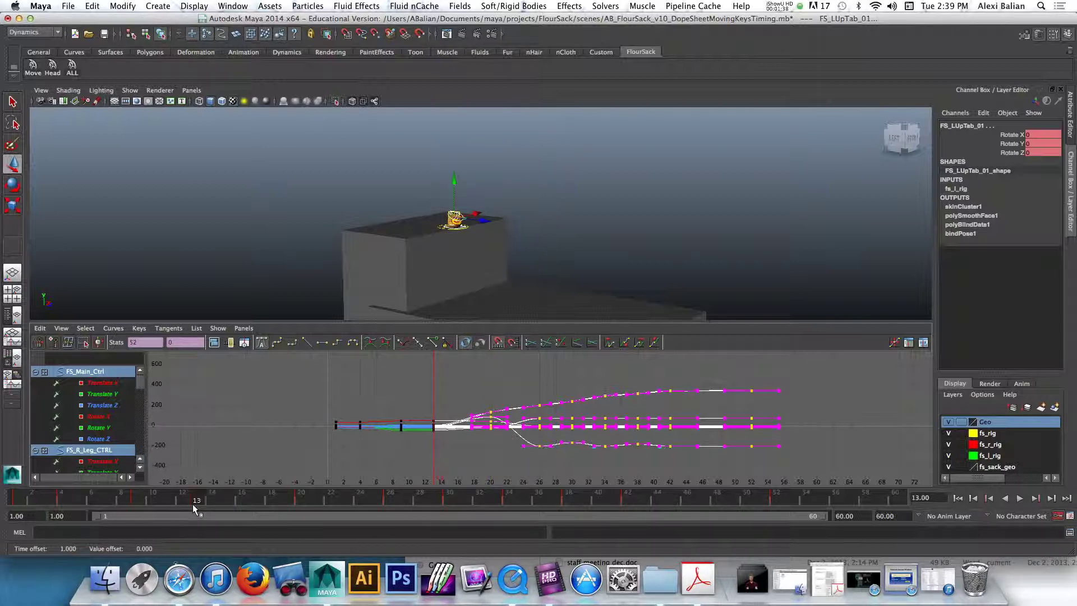
{"action": "key", "text": "."}
{"action": "key", "text": "."}
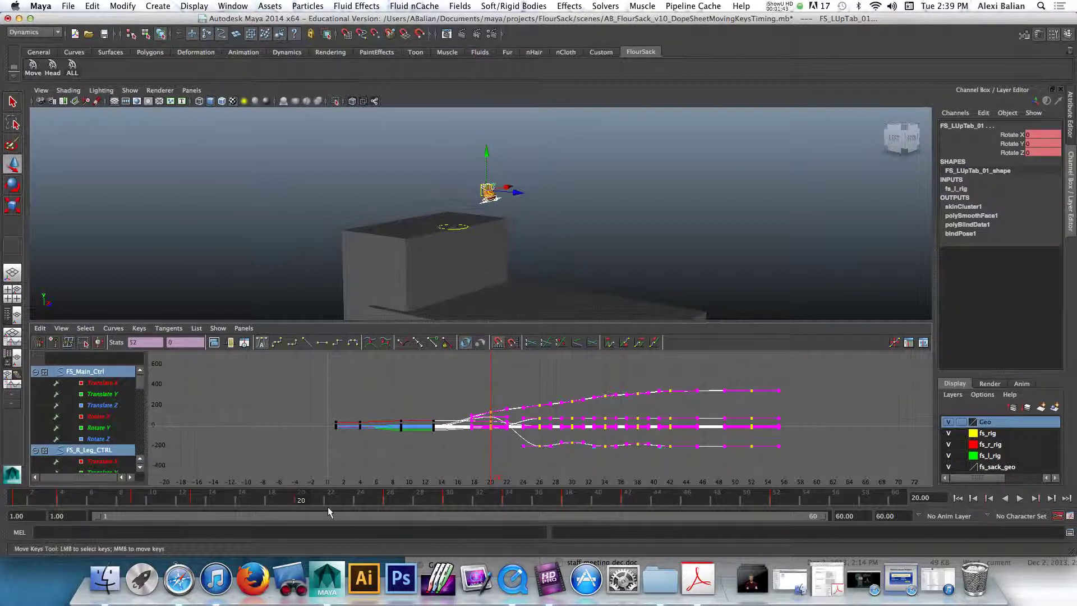
- Using frame 22 as the target, shift the selected keys two more frames later in the Graph Editor
{"action": "left_click_drag", "start_coordinate": [304, 503], "coordinate": [325, 500]}
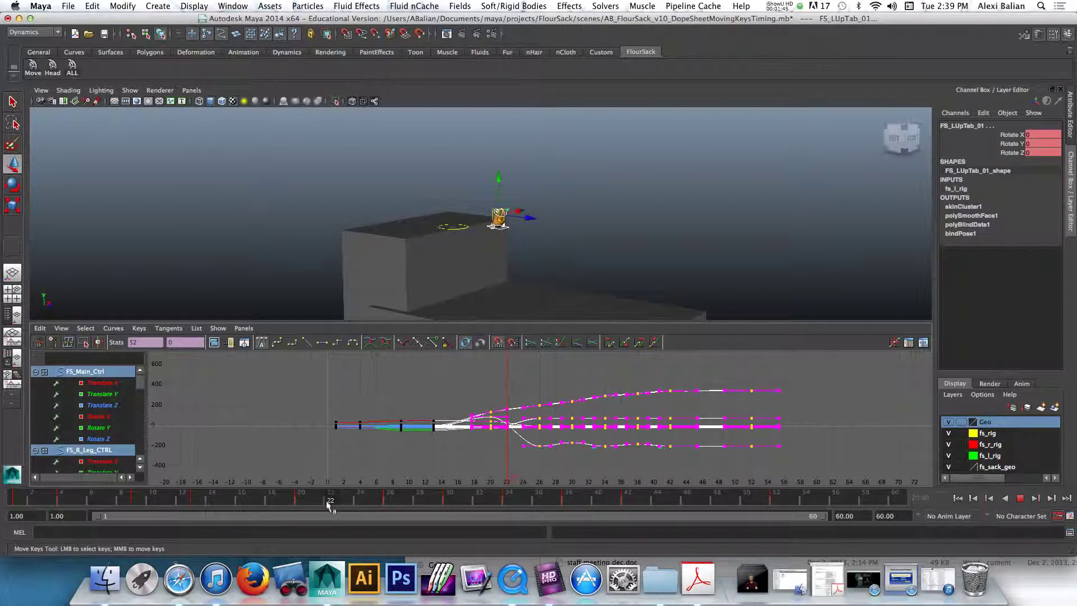
{"action": "scroll", "coordinate": [507, 404], "scroll_direction": "up", "scroll_amount": 5}
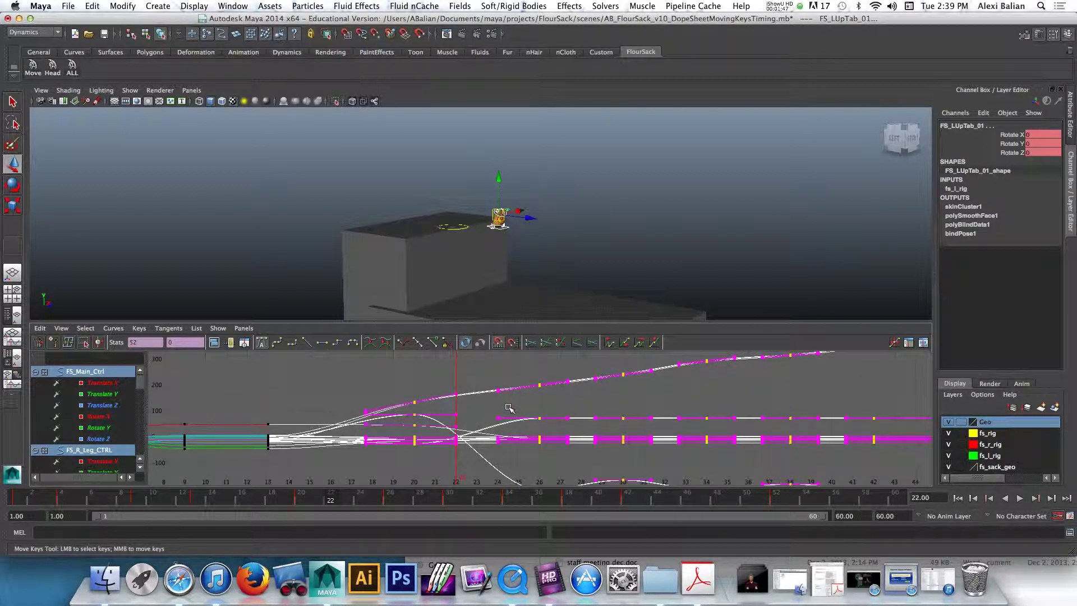
{"action": "middle_click_drag", "start_coordinate": [450, 400], "coordinate": [457, 399], "text": "shift"}
{"action": "left_click_drag", "start_coordinate": [458, 399], "coordinate": [497, 401]}
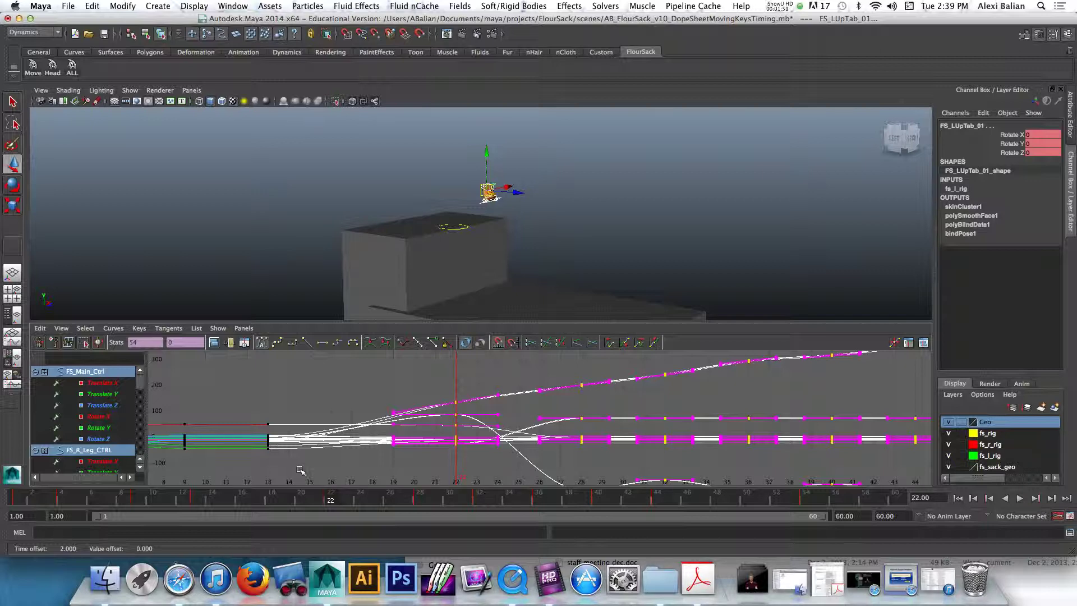
- Compare the sack's crouch pose at frame 13 with its airborne pose at frame 22 to judge the new spacing
{"action": "left_click", "coordinate": [196, 496]}
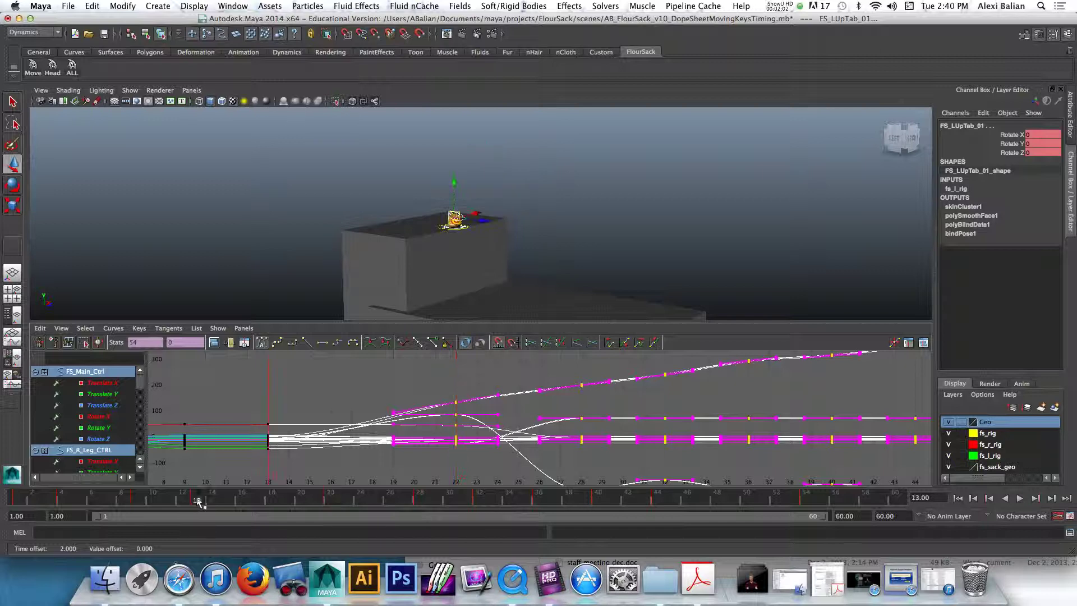
{"action": "left_click", "coordinate": [328, 499]}
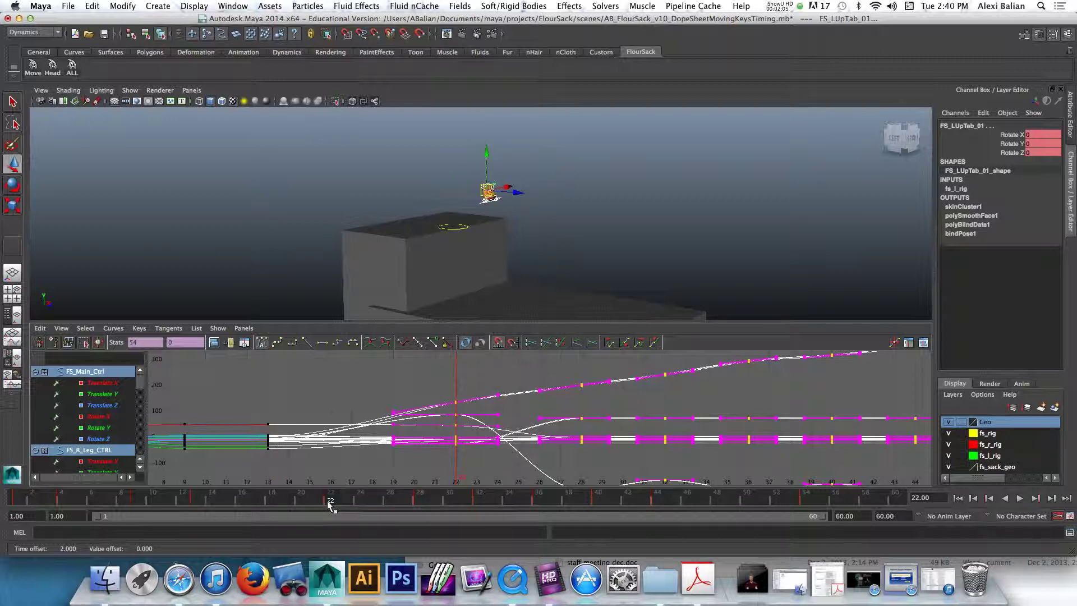
{"action": "key", "text": "comma"}
{"action": "key", "text": "period"}
{"action": "key", "text": "comma"}
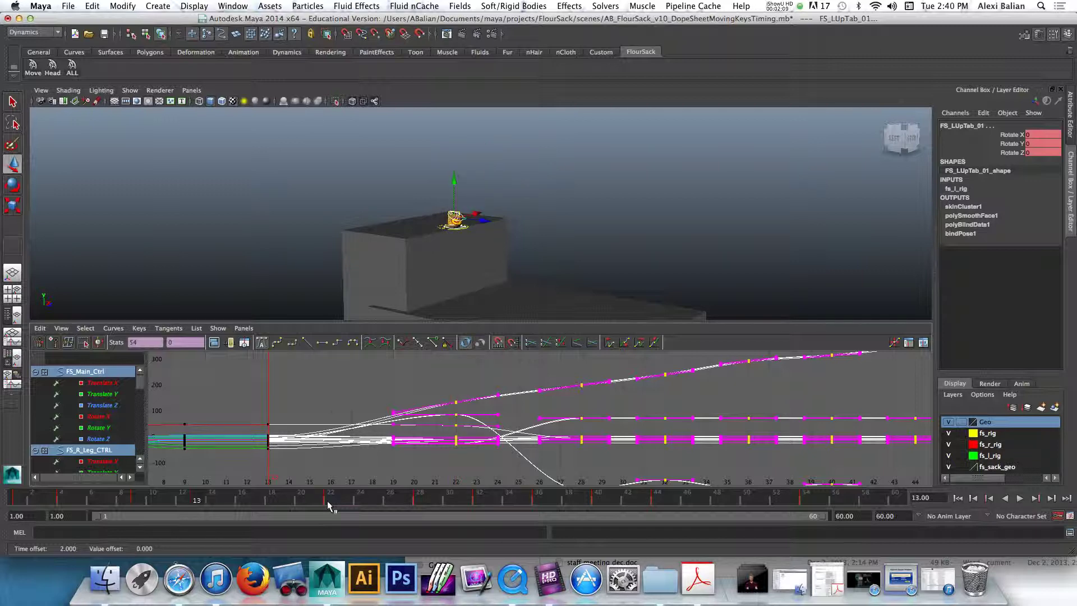
- Undo the last two-frame key shift together with the recent frame changes
{"action": "key", "text": "super+z"}
{"action": "key", "text": "super+z"}
{"action": "key", "text": "super+z"}
{"action": "key", "text": "super+z"}
{"action": "key", "text": "super+z"}
{"action": "key", "text": "super+z"}
{"action": "key", "text": "super+z"}
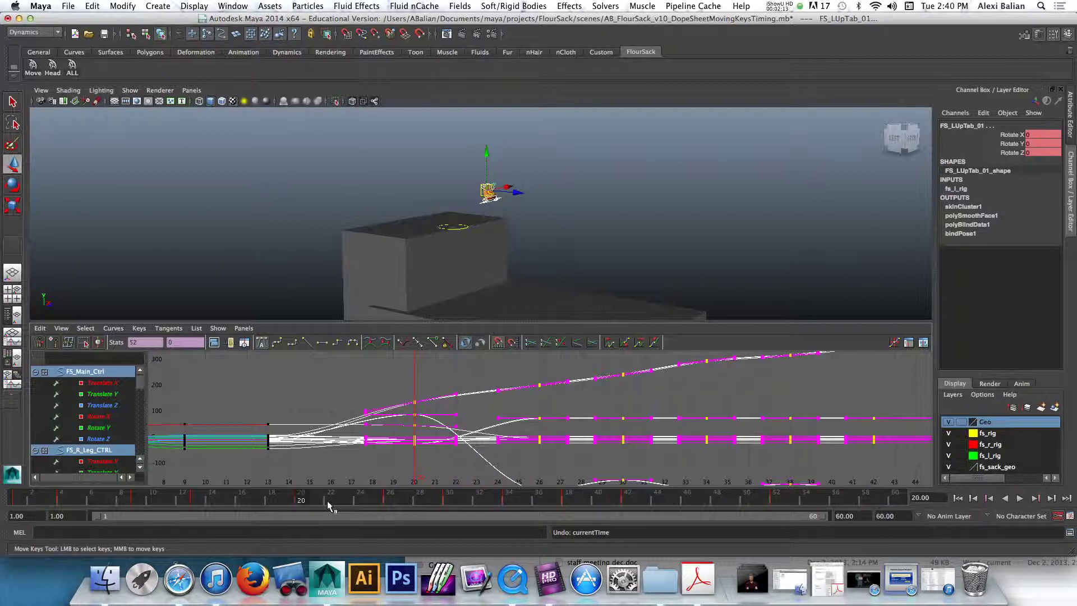
- Select all keys from frame 26 onward in the Graph Editor and shift them two frames later, with the landing pose at frame 28
{"action": "left_click_drag", "start_coordinate": [327, 500], "coordinate": [389, 501]}
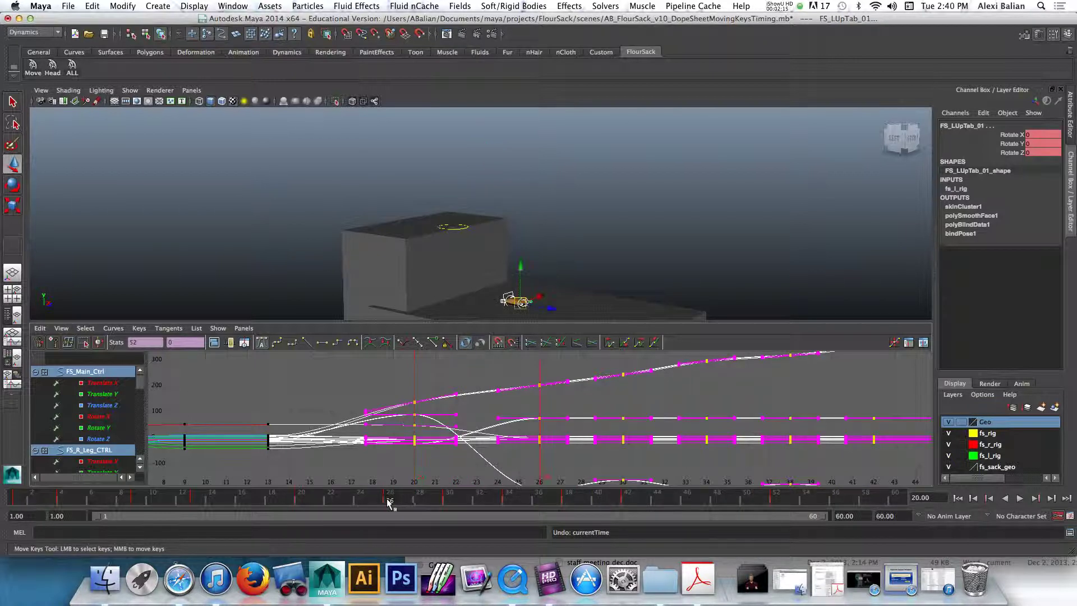
{"action": "left_click", "coordinate": [584, 392]}
{"action": "key", "text": "a"}
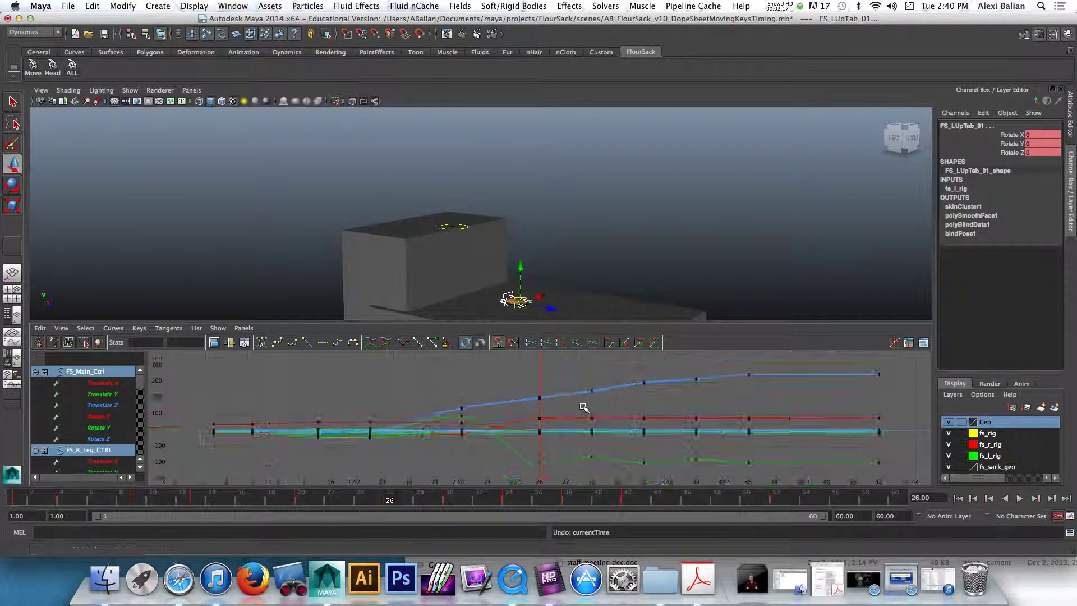
{"action": "left_click_drag", "start_coordinate": [516, 365], "coordinate": [778, 466]}
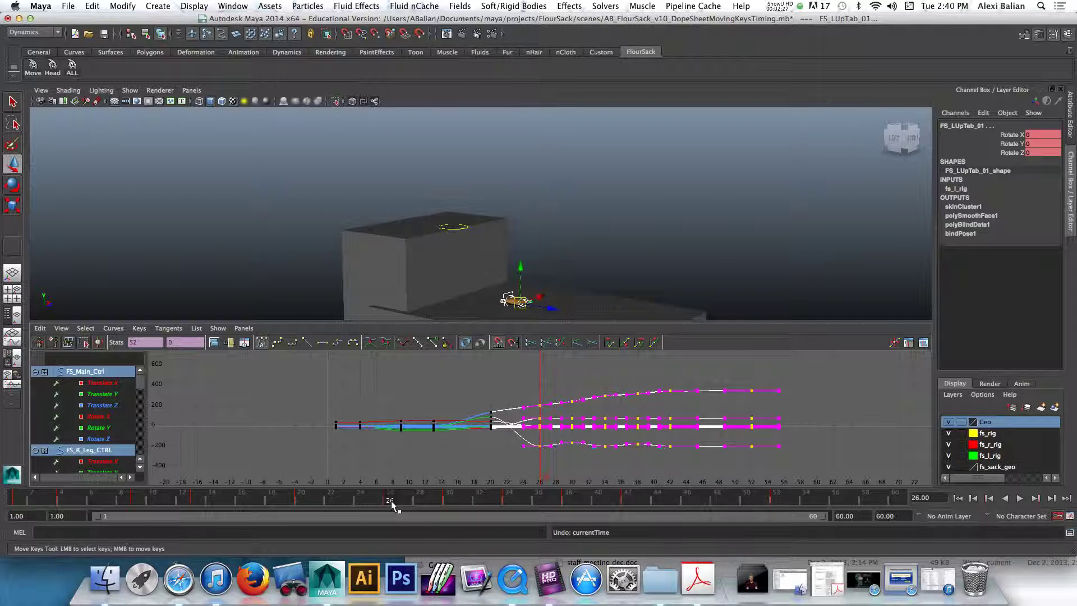
{"action": "left_click_drag", "start_coordinate": [391, 500], "coordinate": [422, 504]}
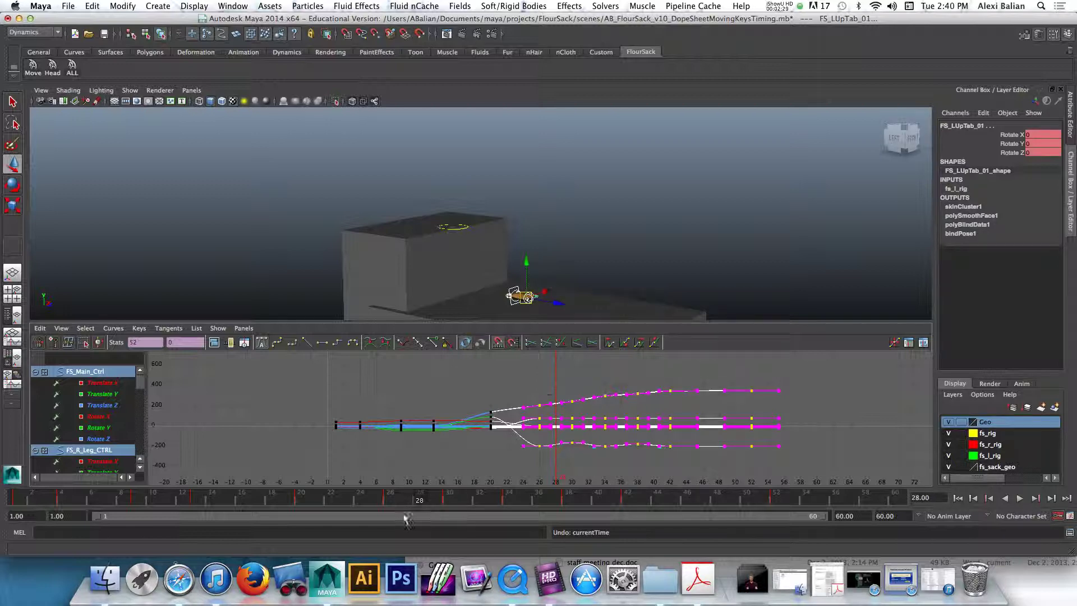
{"action": "key", "text": "a"}
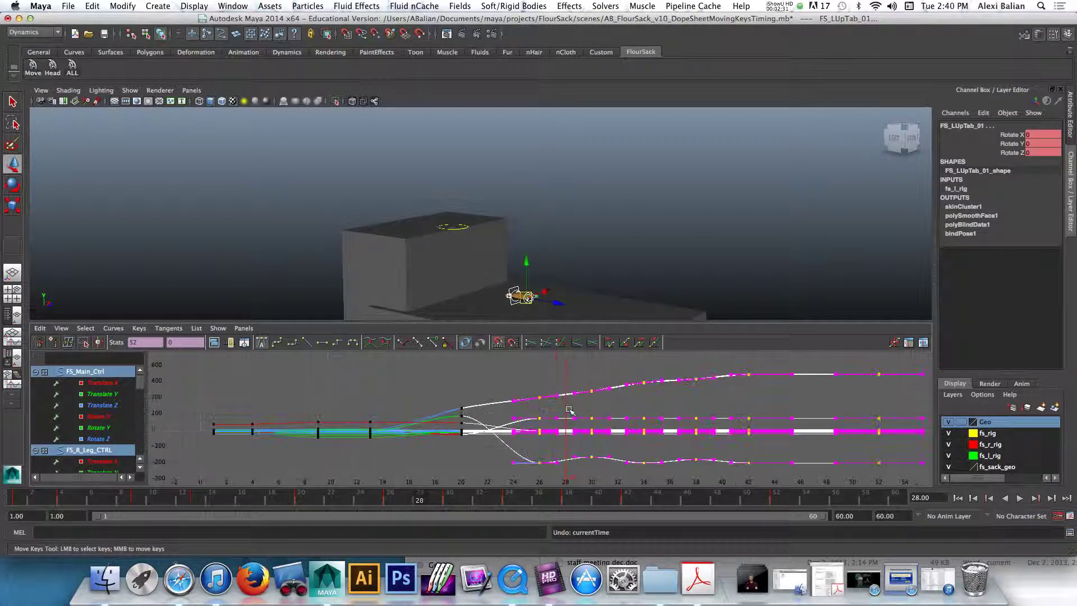
{"action": "middle_click_drag", "start_coordinate": [563, 402], "coordinate": [593, 408], "text": "shift"}
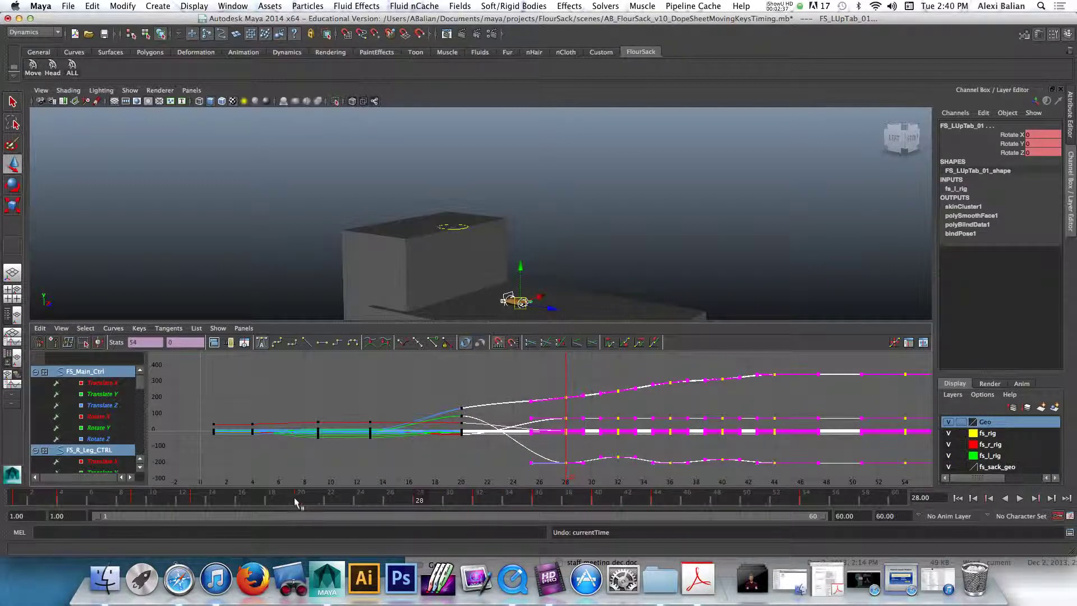
{"action": "left_click", "coordinate": [301, 501]}
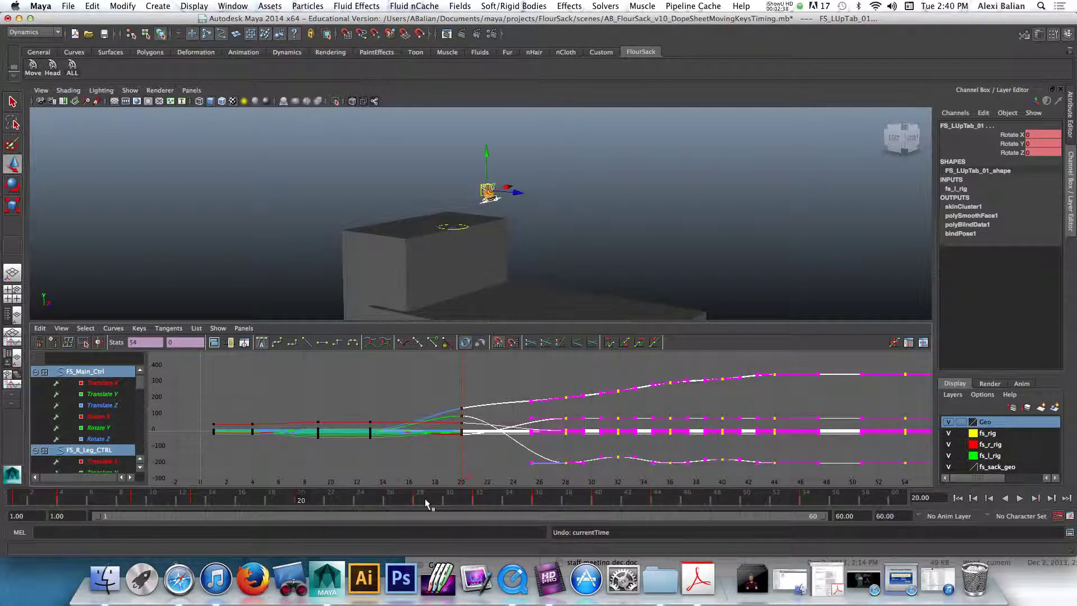
{"action": "left_click", "coordinate": [416, 499]}
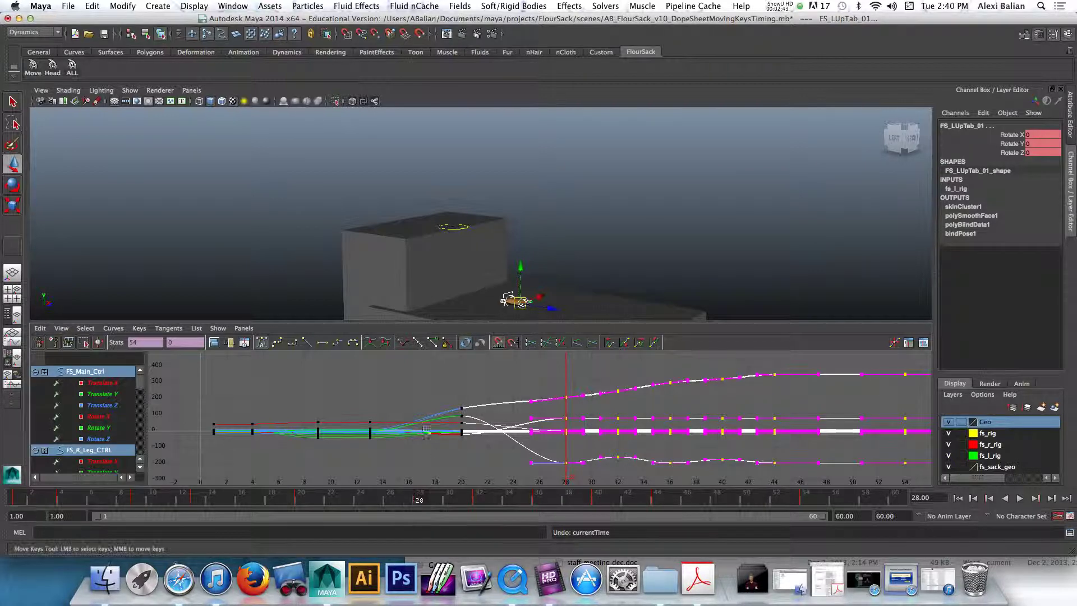
{"action": "scroll", "coordinate": [438, 440], "scroll_direction": "down", "scroll_amount": 5}
{"action": "scroll", "coordinate": [438, 440], "scroll_direction": "up", "scroll_amount": 5}
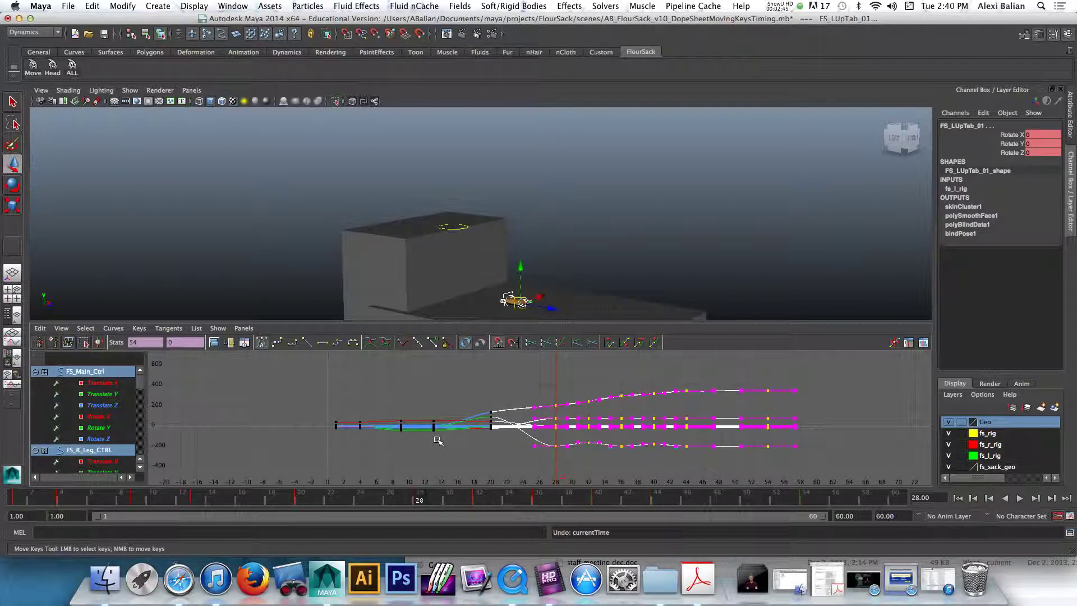
{"action": "middle_click_drag", "start_coordinate": [470, 443], "coordinate": [439, 445]}
{"action": "key", "text": "super+z"}
{"action": "left_click", "coordinate": [490, 387]}
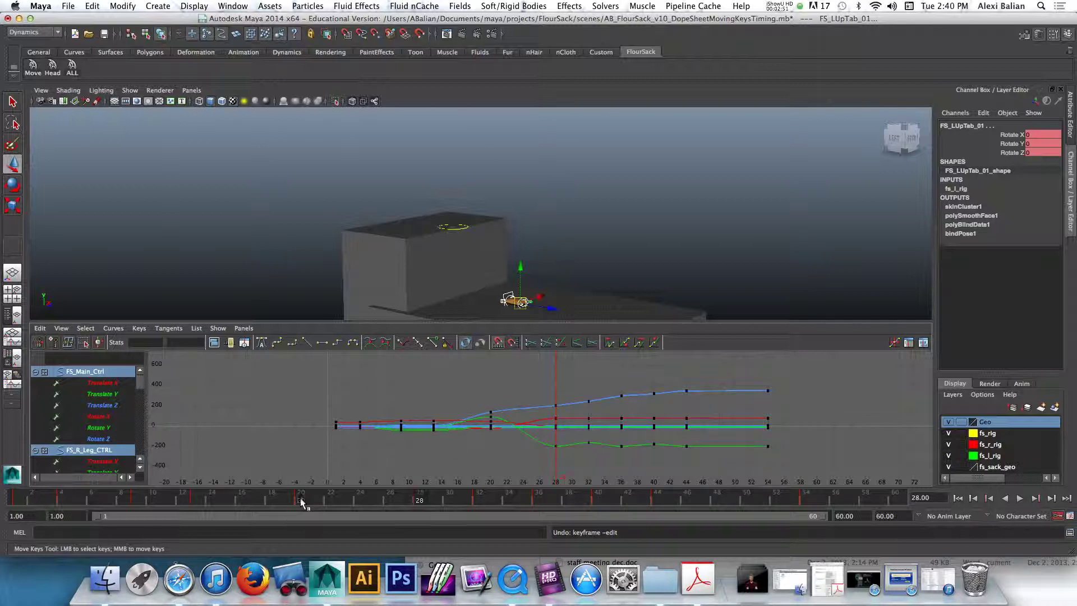
- Compare the airborne pose at frame 20 with the neighbouring keyed poses to judge the spacing
{"action": "left_click", "coordinate": [301, 499]}
{"action": "key", "text": "comma"}
{"action": "key", "text": "period"}
{"action": "key", "text": "period"}
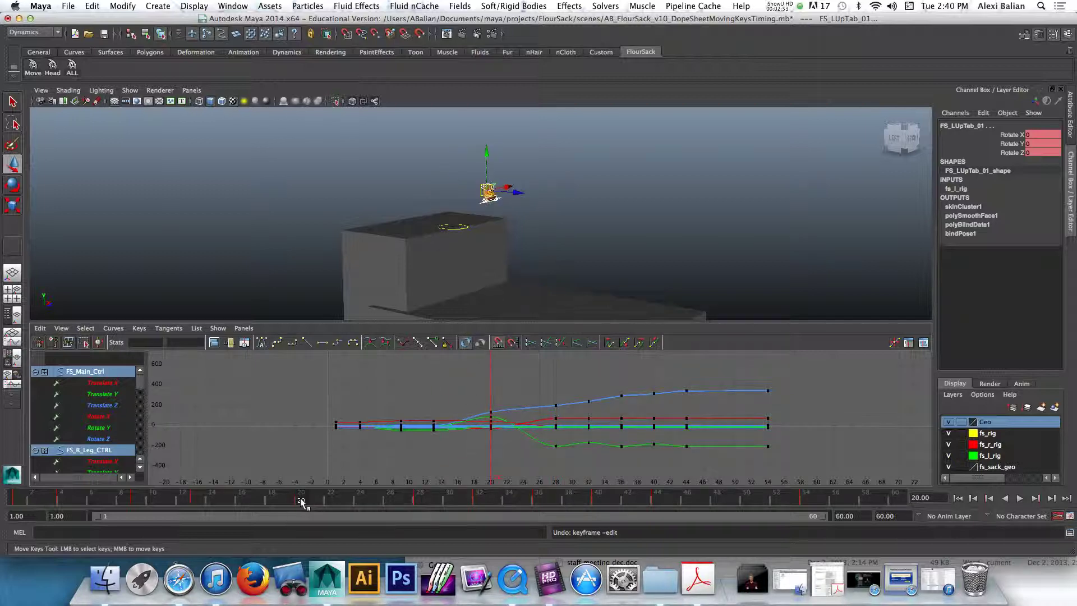
{"action": "key", "text": "comma"}
{"action": "key", "text": "comma"}
{"action": "key", "text": "period"}
{"action": "key", "text": "comma"}
{"action": "key", "text": "period"}
- Move only the airborne pose's keys at frame 20 one frame earlier to frame 19 in the Graph Editor
{"action": "left_click_drag", "start_coordinate": [286, 500], "coordinate": [273, 503]}
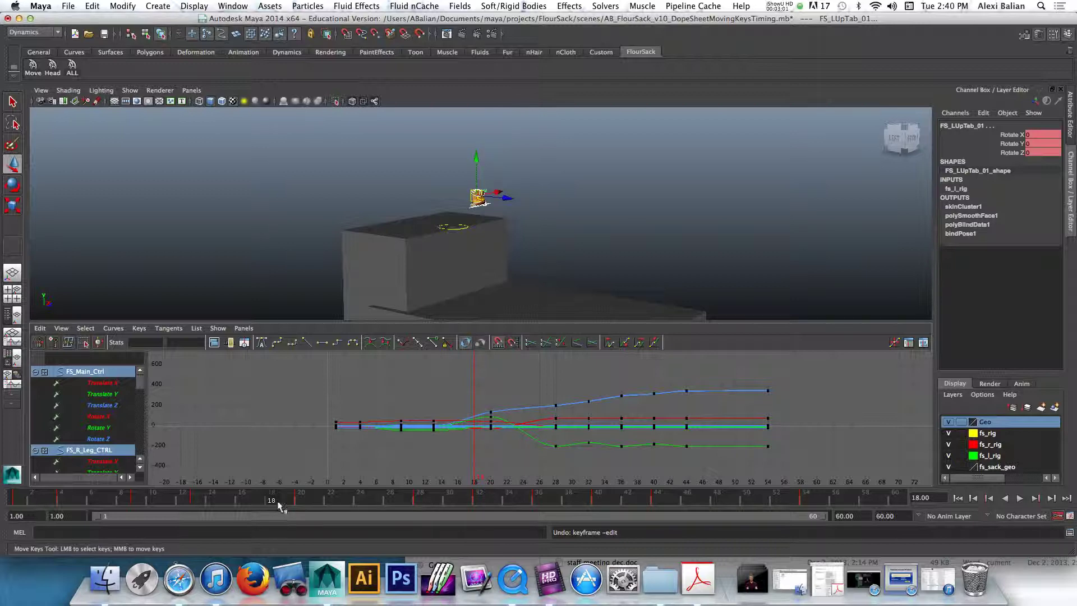
{"action": "left_click", "coordinate": [281, 500]}
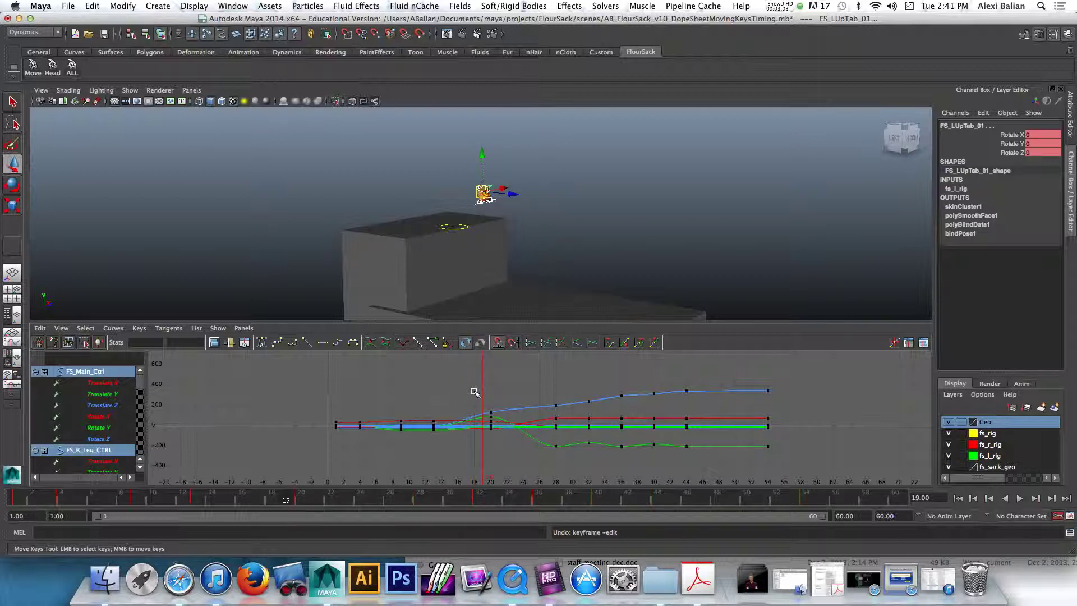
{"action": "left_click_drag", "start_coordinate": [474, 391], "coordinate": [500, 447]}
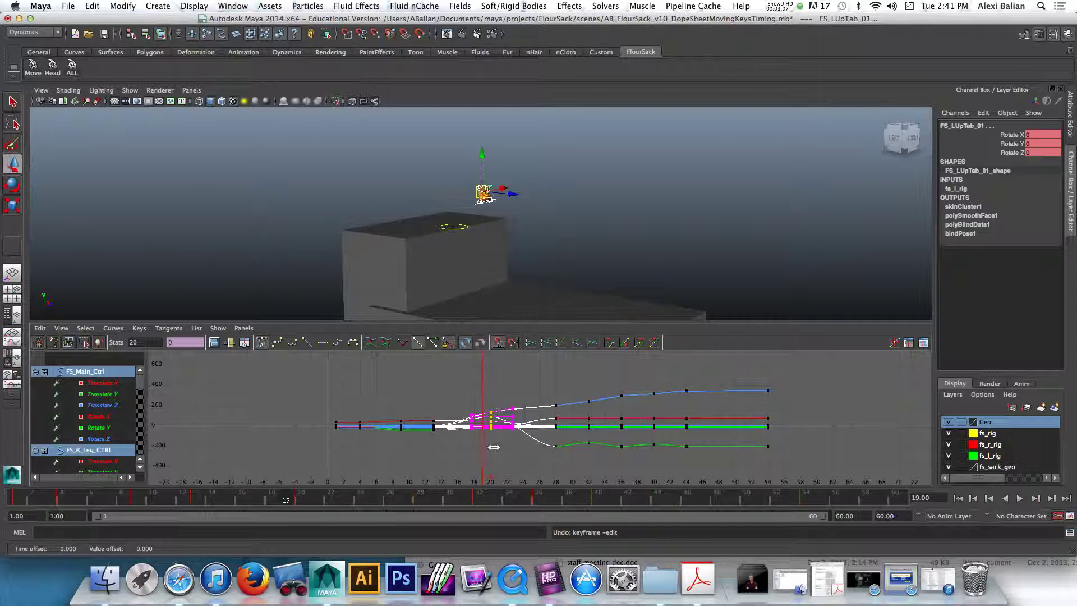
{"action": "middle_click_drag", "start_coordinate": [493, 447], "coordinate": [485, 447], "text": "shift"}
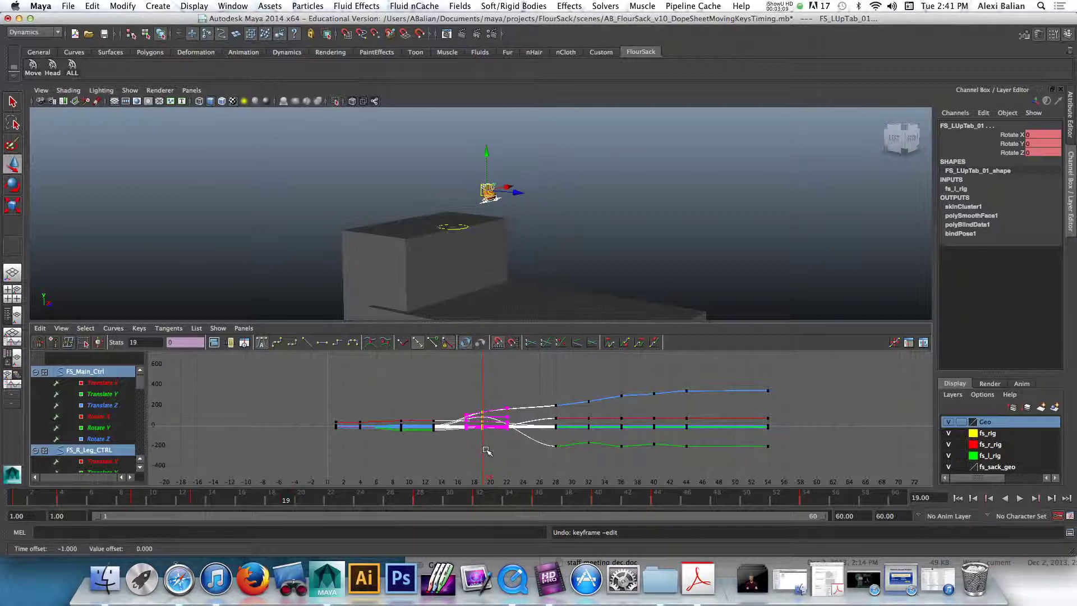
{"action": "key", "text": "comma"}
{"action": "key", "text": "comma"}
{"action": "key", "text": "comma"}
{"action": "key", "text": "comma"}
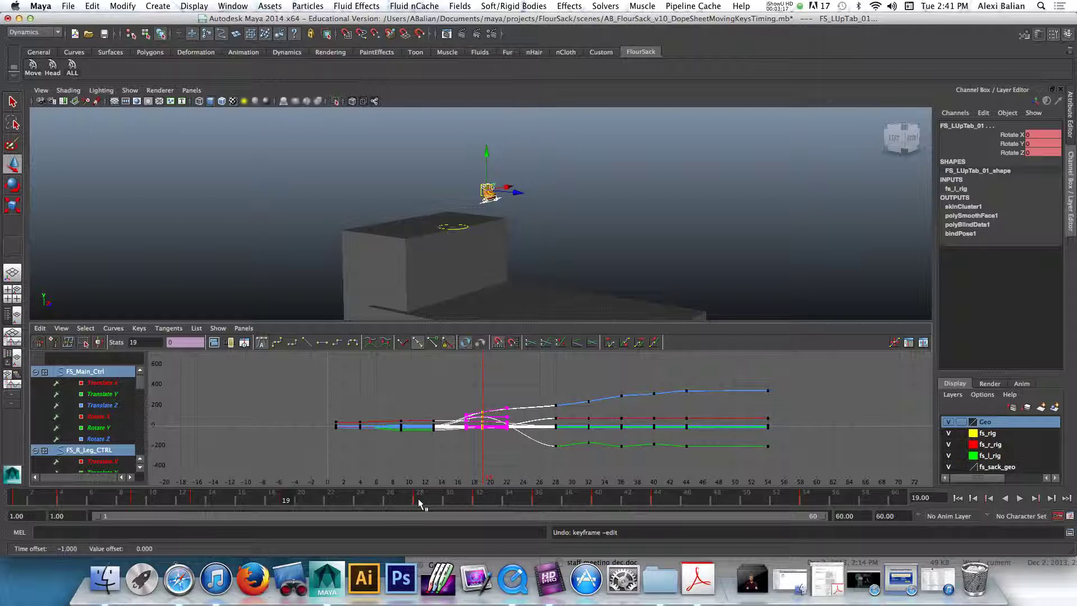
{"action": "left_click", "coordinate": [419, 501]}
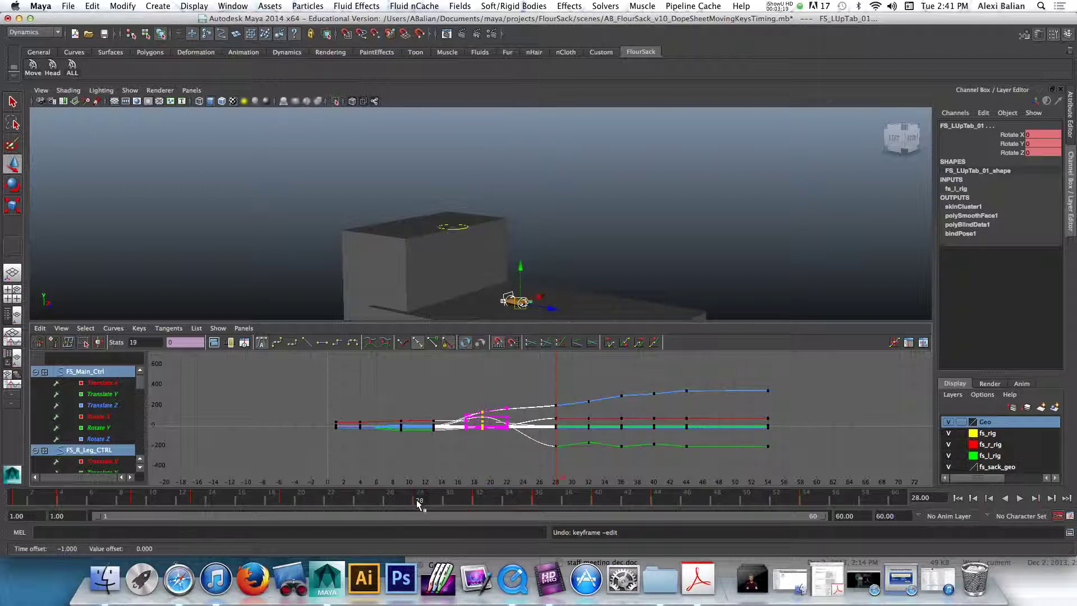
{"action": "left_click", "coordinate": [419, 501], "text": "shift"}
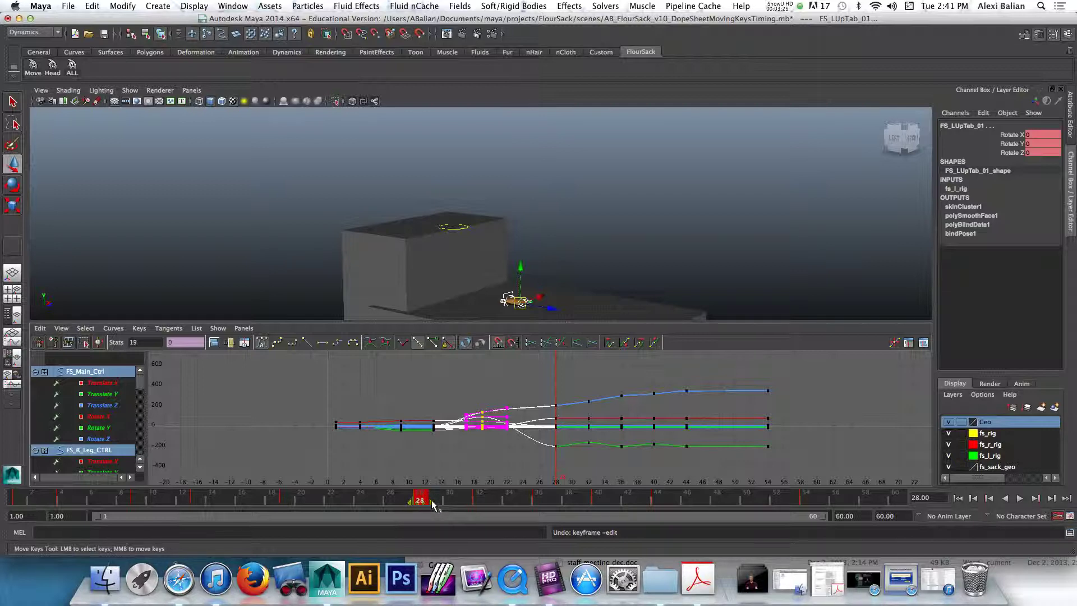
{"action": "left_click_drag", "start_coordinate": [432, 500], "coordinate": [815, 502], "text": "shift"}
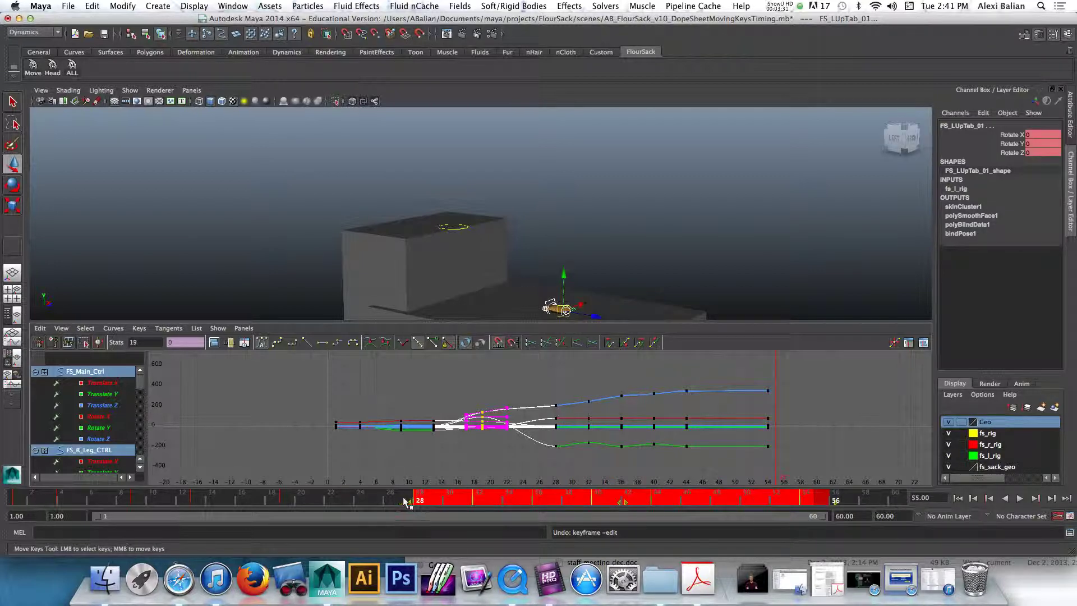
{"action": "left_click", "coordinate": [404, 500]}
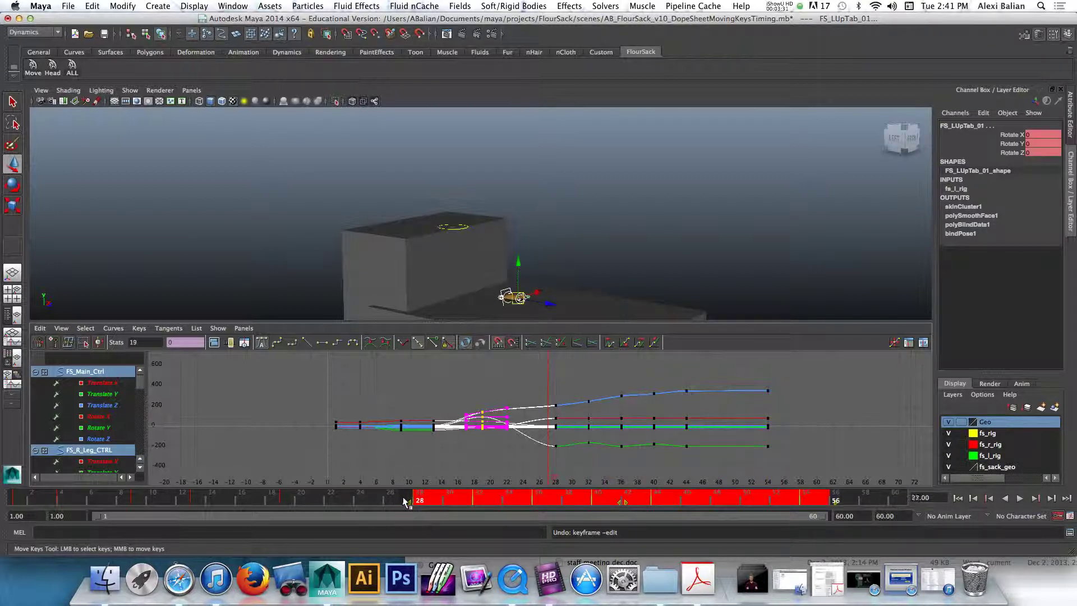
{"action": "left_click", "coordinate": [376, 500]}
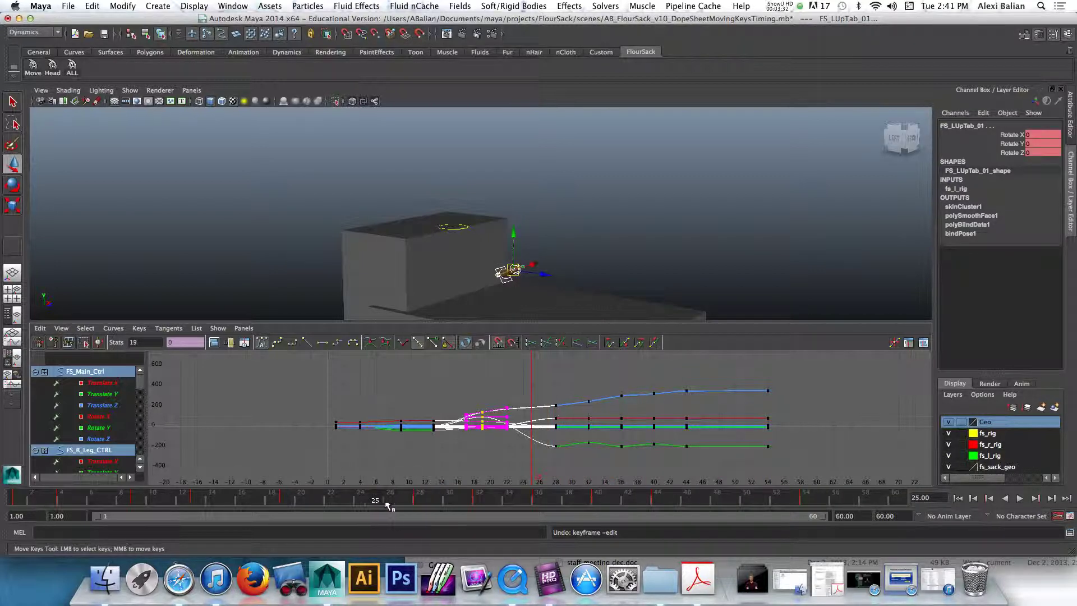
- Select the keys from frame 28 through the last key on the timeline and move them six frames later, starting at frame 34
{"action": "left_click", "coordinate": [419, 497], "text": "shift"}
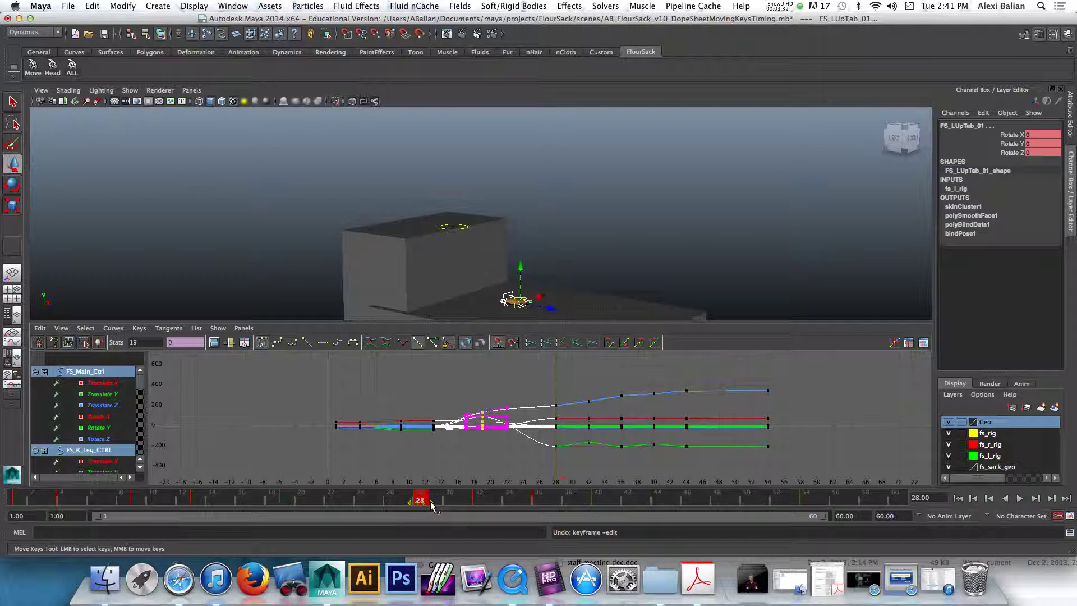
{"action": "left_click_drag", "start_coordinate": [430, 500], "coordinate": [808, 499]}
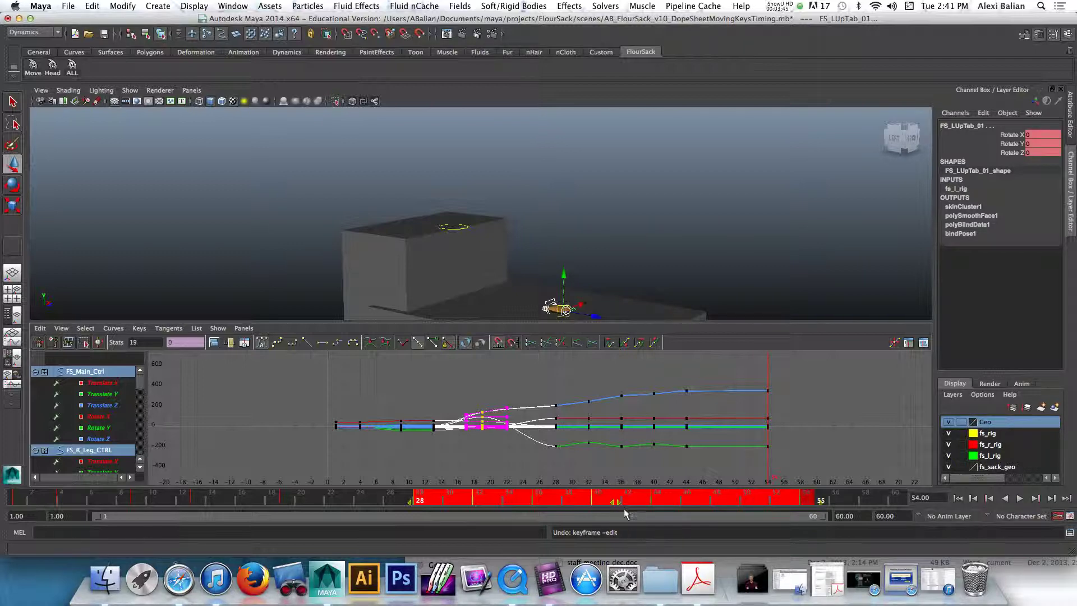
{"action": "left_click_drag", "start_coordinate": [617, 501], "coordinate": [707, 500]}
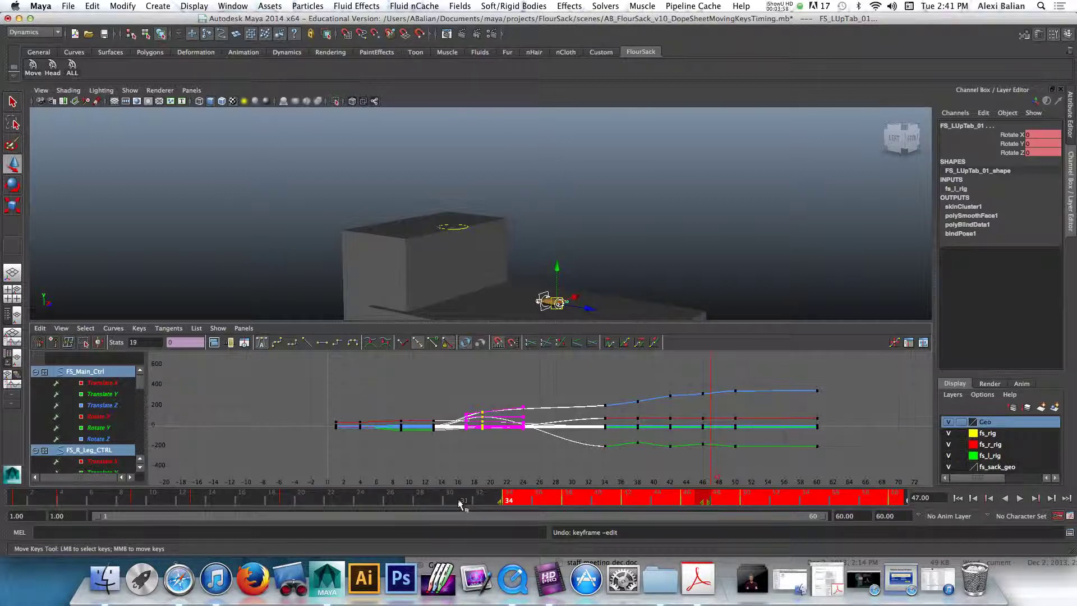
{"action": "left_click", "coordinate": [458, 501]}
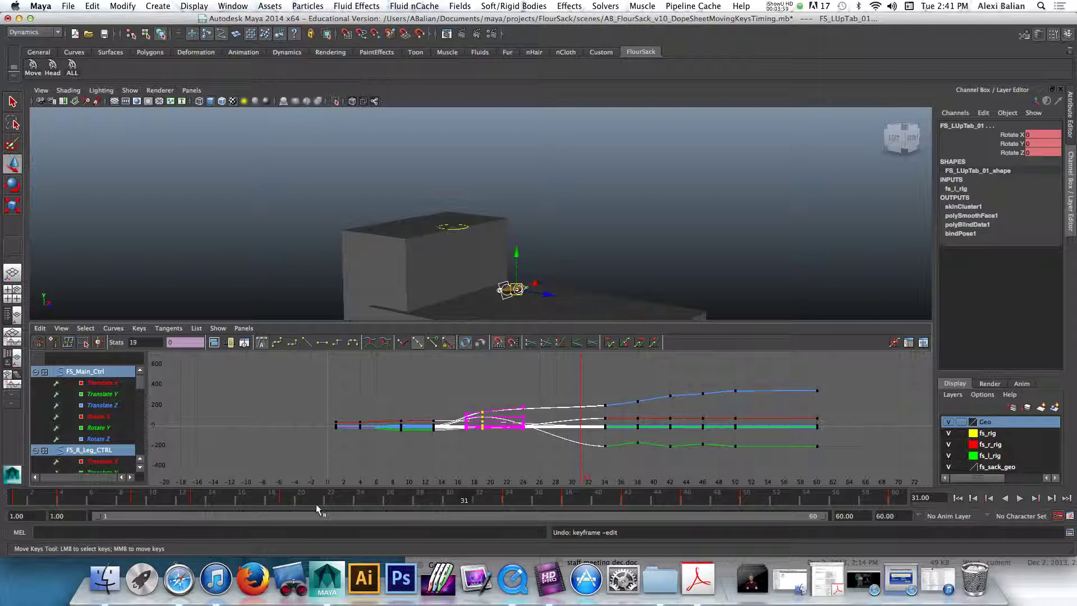
- Compare the airborne pose at frame 19 with the landing pose at frame 34 to examine the new spacing
{"action": "left_click", "coordinate": [282, 500]}
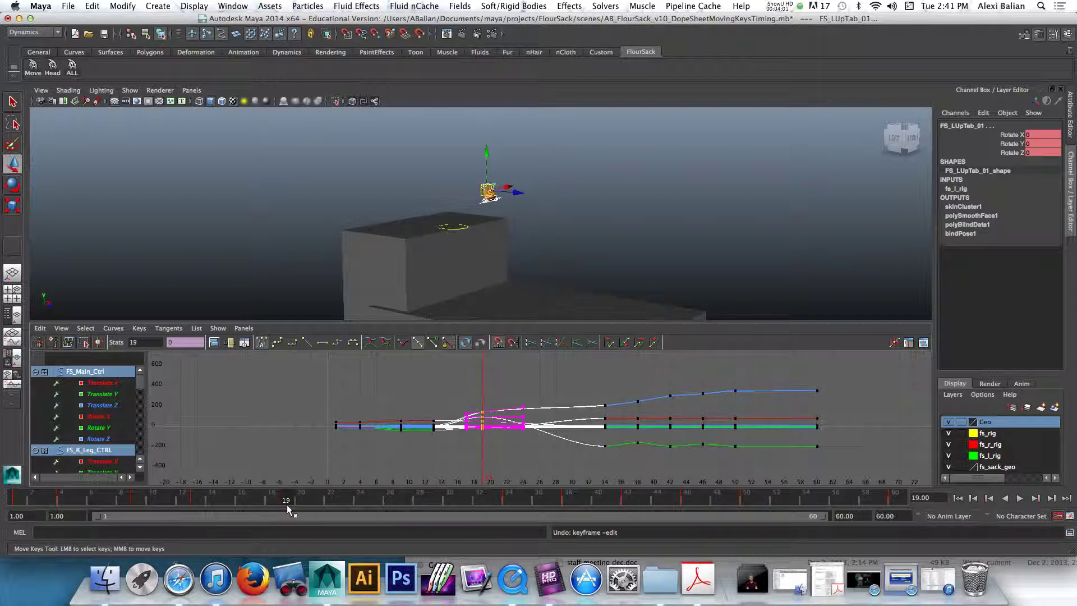
{"action": "key", "text": "."}
{"action": "key", "text": "comma"}
{"action": "key", "text": "."}
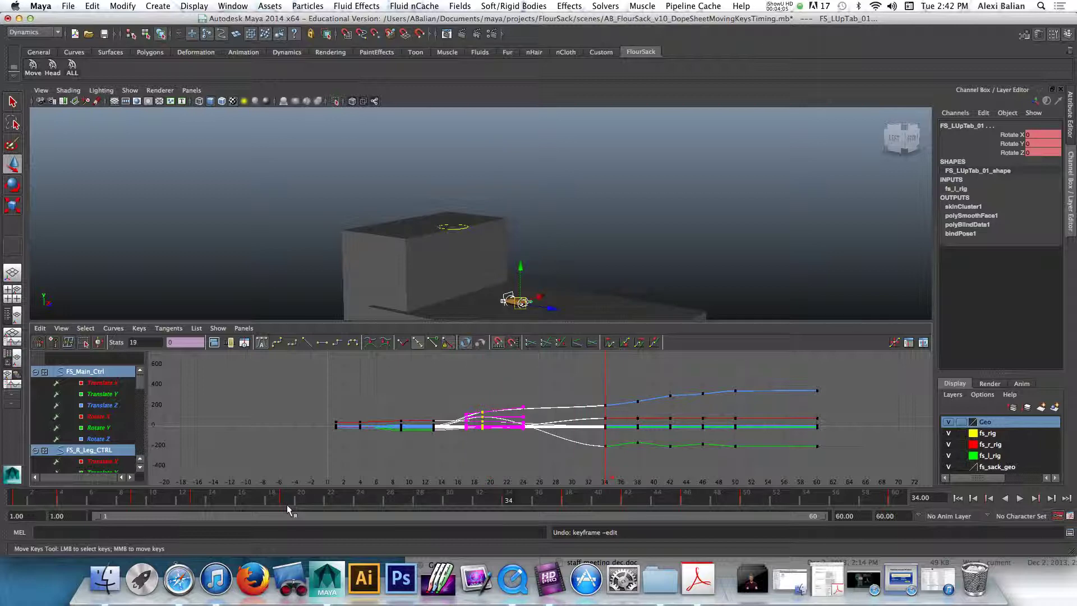
{"action": "key", "text": "comma"}
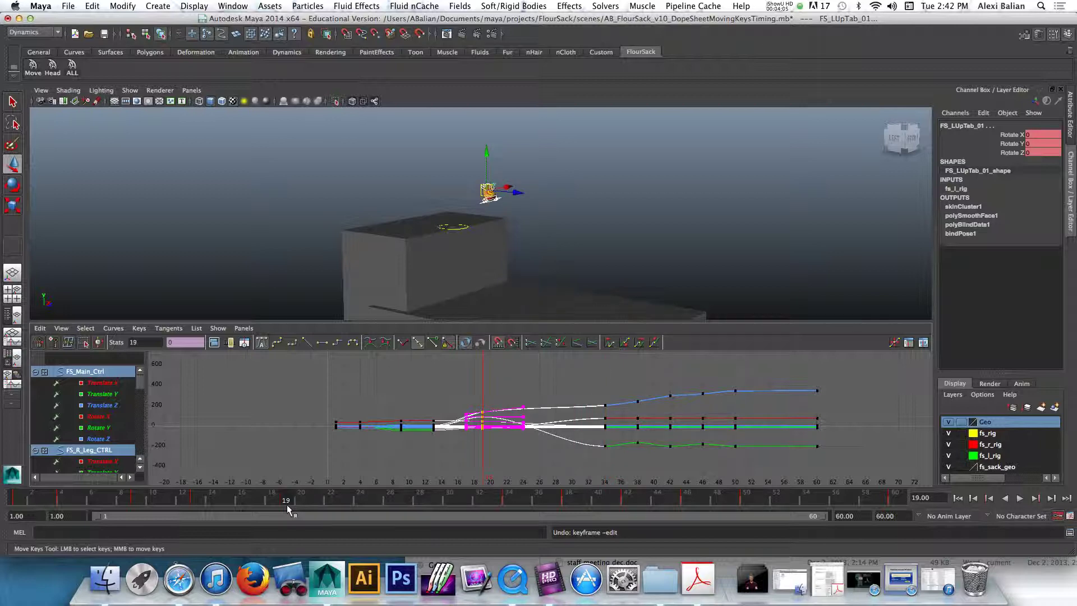
{"action": "key", "text": "period"}
{"action": "key", "text": "comma"}
{"action": "key", "text": "period"}
{"action": "key", "text": "comma"}
{"action": "key", "text": "period"}
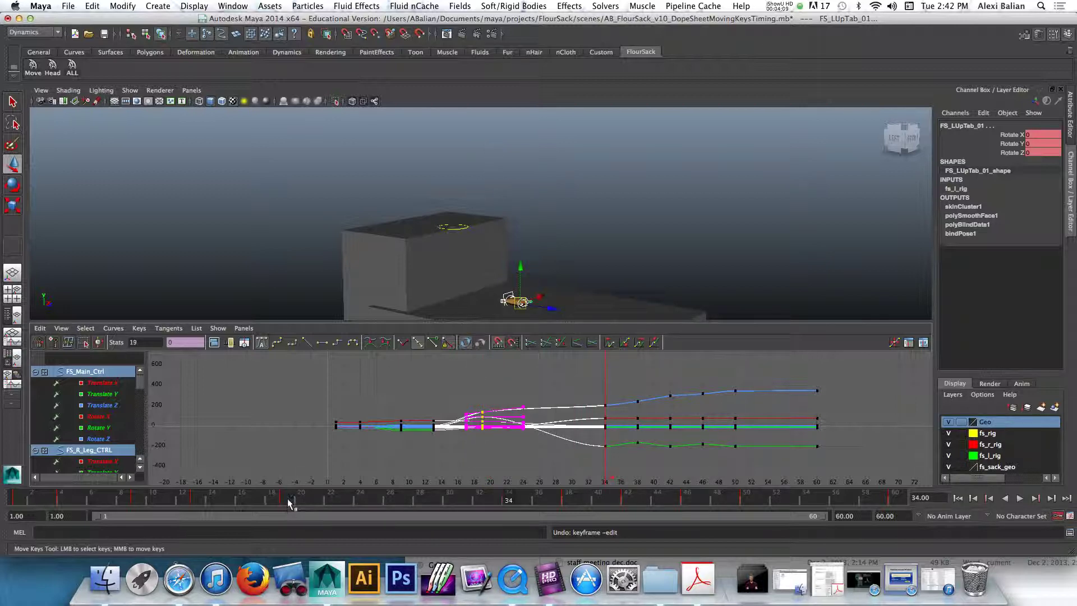
{"action": "key", "text": "comma"}
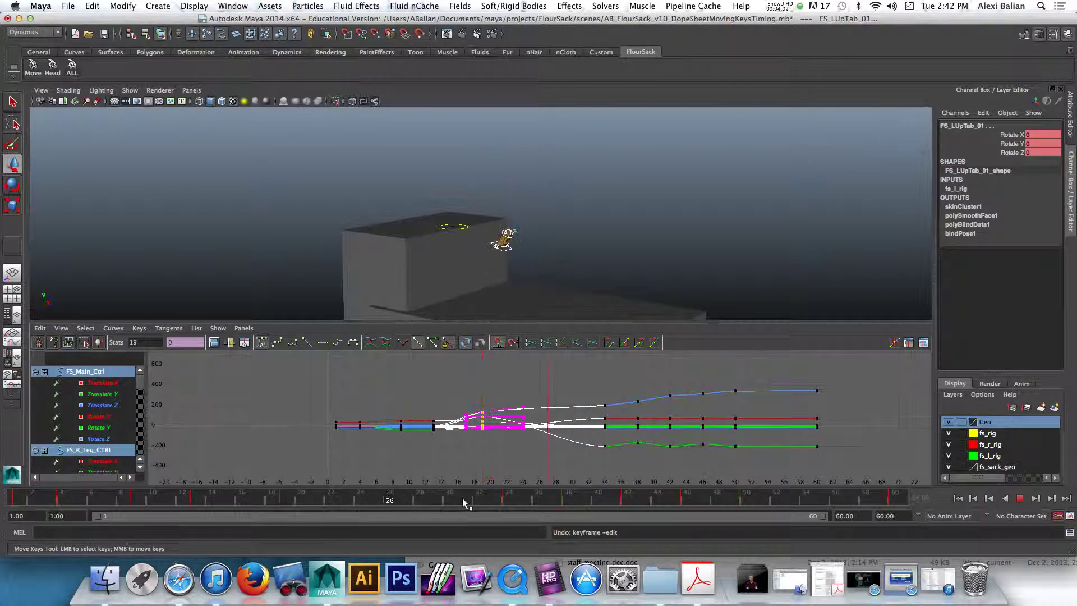
{"action": "key", "text": "period"}
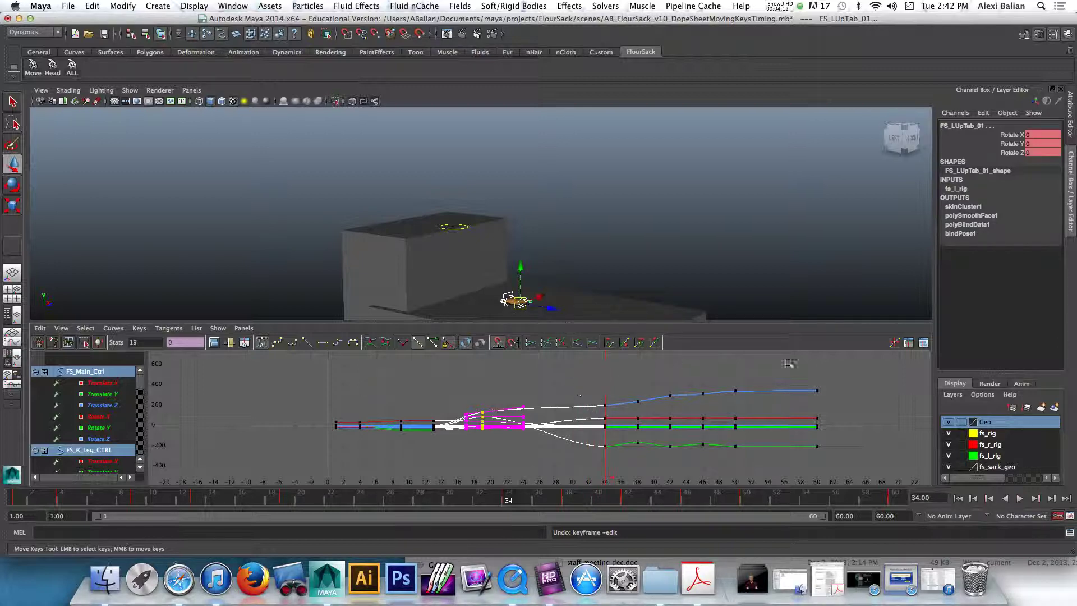
- Clear the key selection and switch from the Graph Editor to the Dope Sheet, with the whole key range in view
{"action": "left_click", "coordinate": [577, 468]}
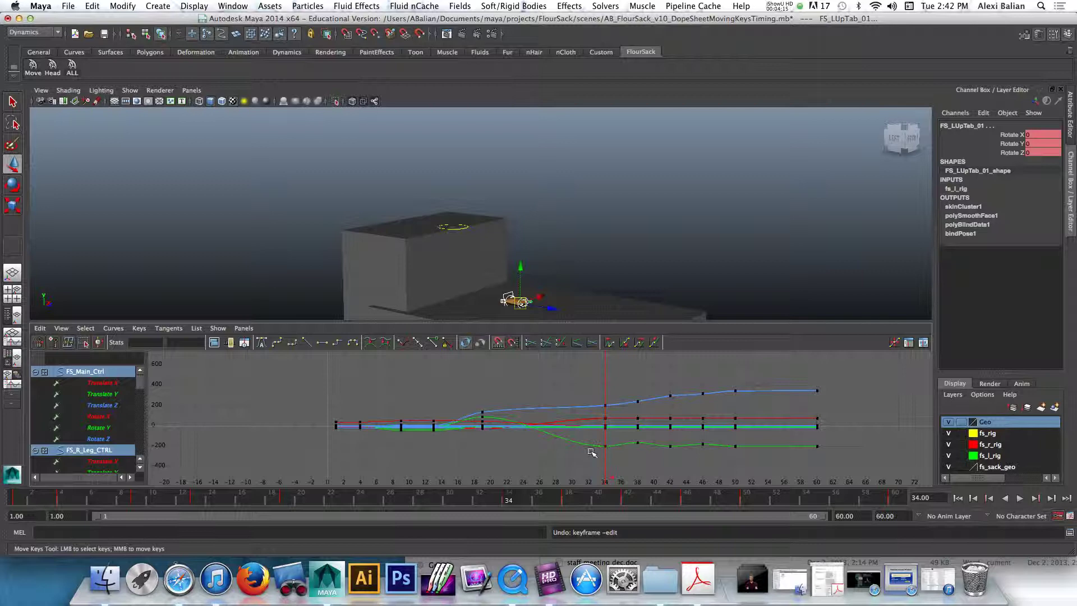
{"action": "scroll", "coordinate": [597, 407], "scroll_direction": "up", "scroll_amount": 4}
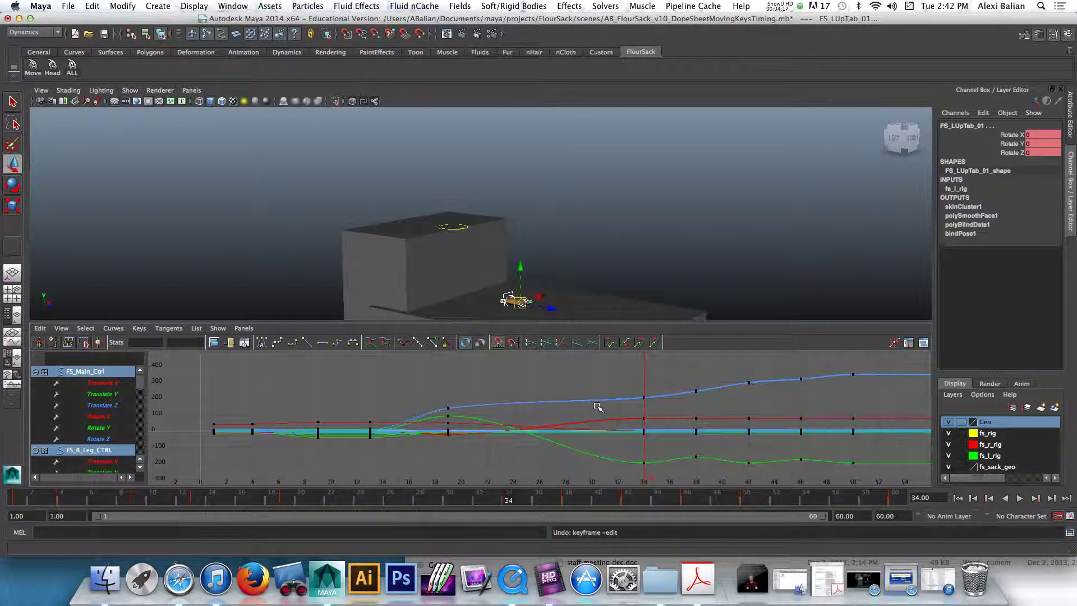
{"action": "left_click", "coordinate": [910, 344]}
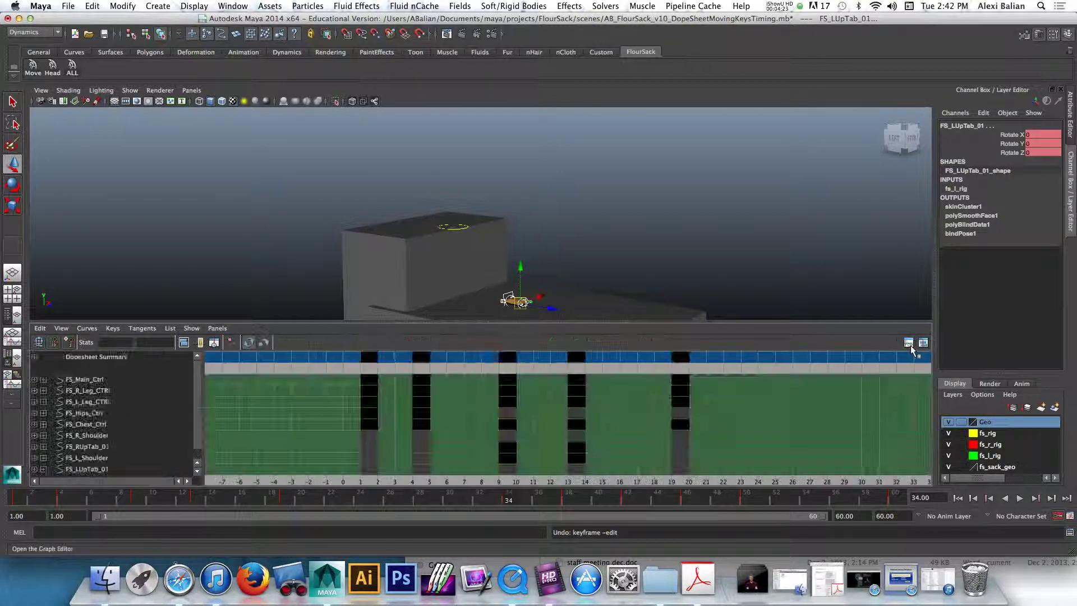
{"action": "scroll", "coordinate": [599, 412], "scroll_direction": "down", "scroll_amount": 5}
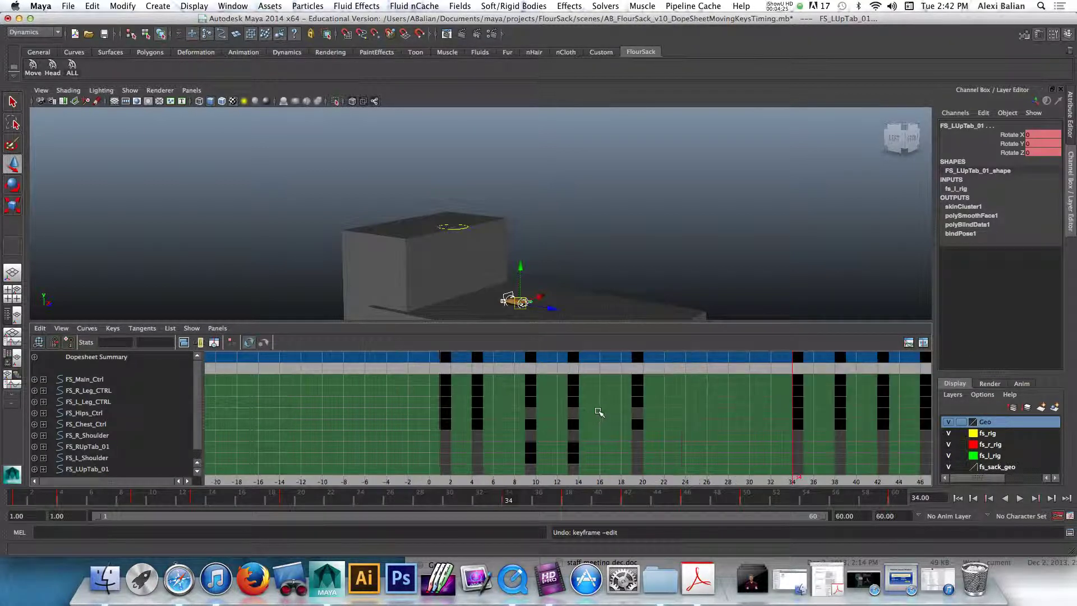
{"action": "scroll", "coordinate": [599, 412], "scroll_direction": "down", "scroll_amount": 5}
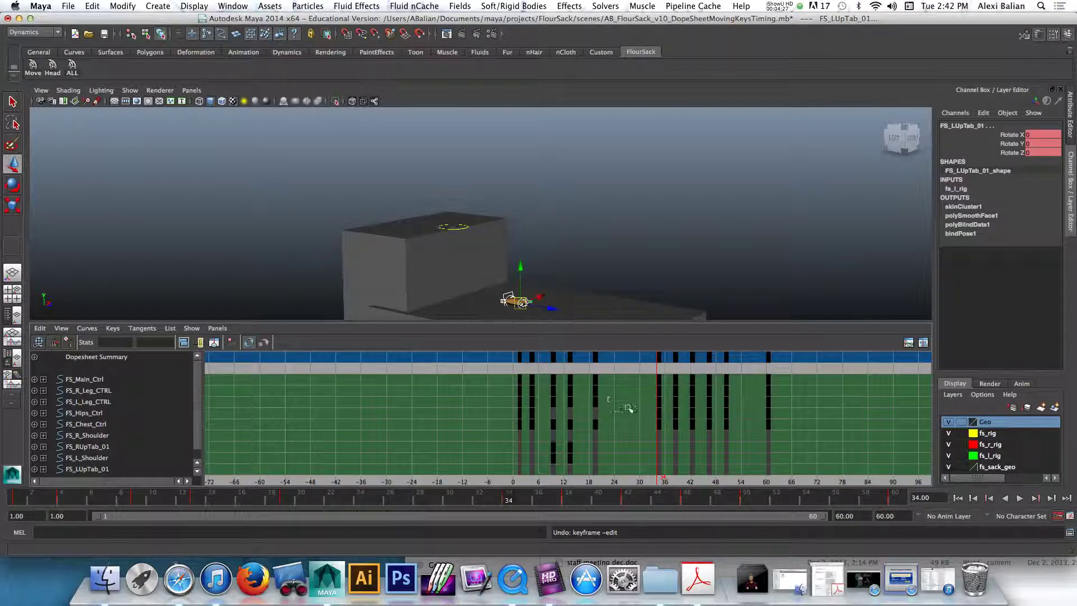
- Select the landing pose's keys at frame 34 in the Dope Sheet summary and move them four frames earlier to frame 30
{"action": "left_click_drag", "start_coordinate": [648, 369], "coordinate": [788, 355]}
{"action": "left_click", "coordinate": [629, 364]}
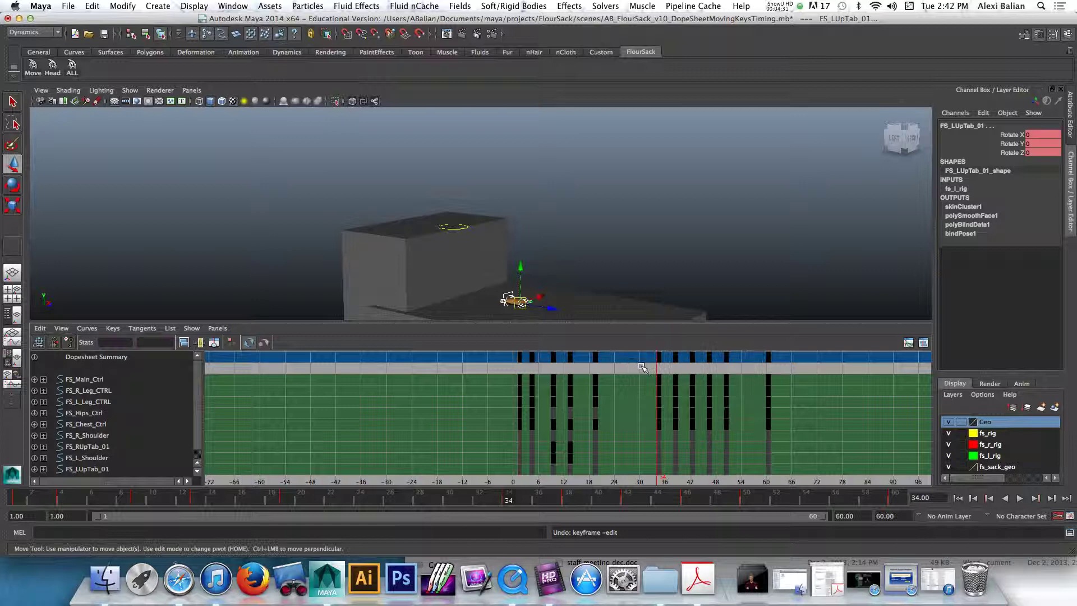
{"action": "mouse_move", "coordinate": [641, 368]}
{"action": "left_mouse_down"}
{"action": "mouse_move", "coordinate": [665, 352]}
{"action": "mouse_move", "coordinate": [660, 361]}
{"action": "left_mouse_up"}
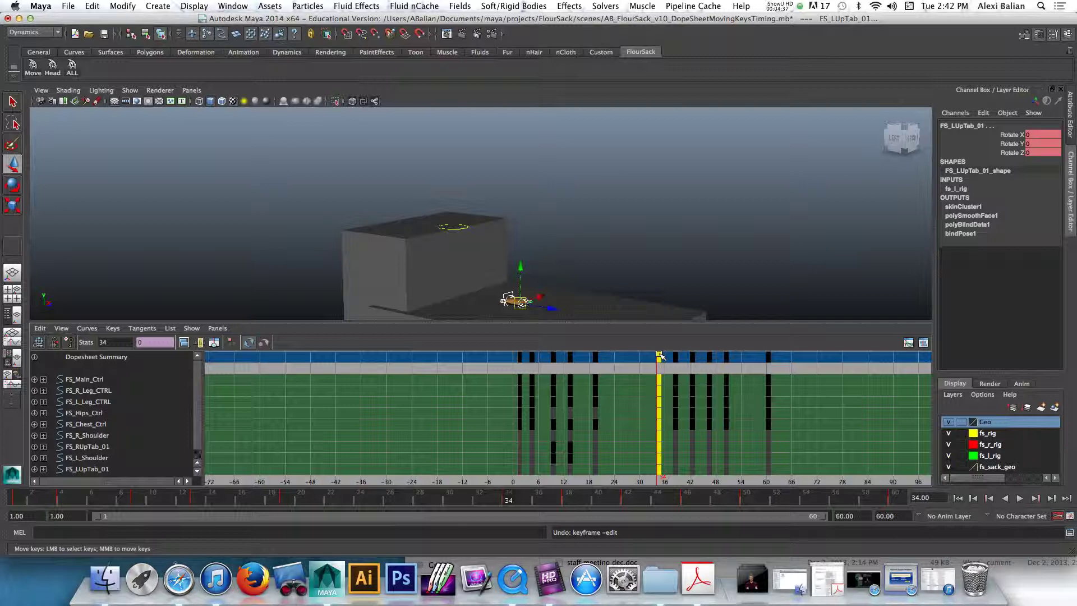
{"action": "middle_click_drag", "start_coordinate": [660, 359], "coordinate": [642, 360]}
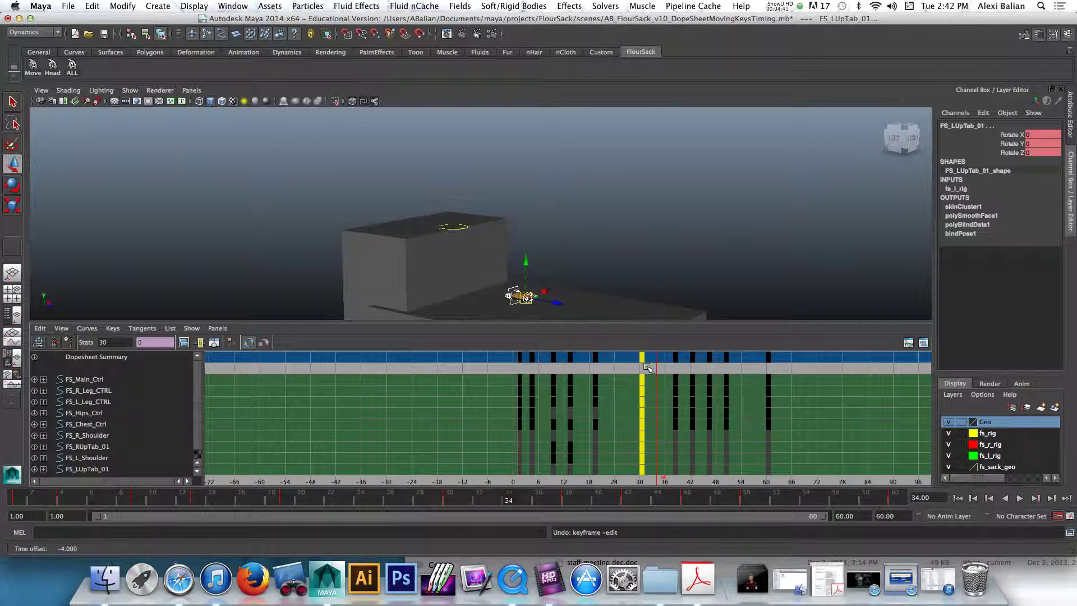
- Select every key after the landing pose in the Dope Sheet and move them three frames later, so they start at frame 41
{"action": "left_click", "coordinate": [595, 469]}
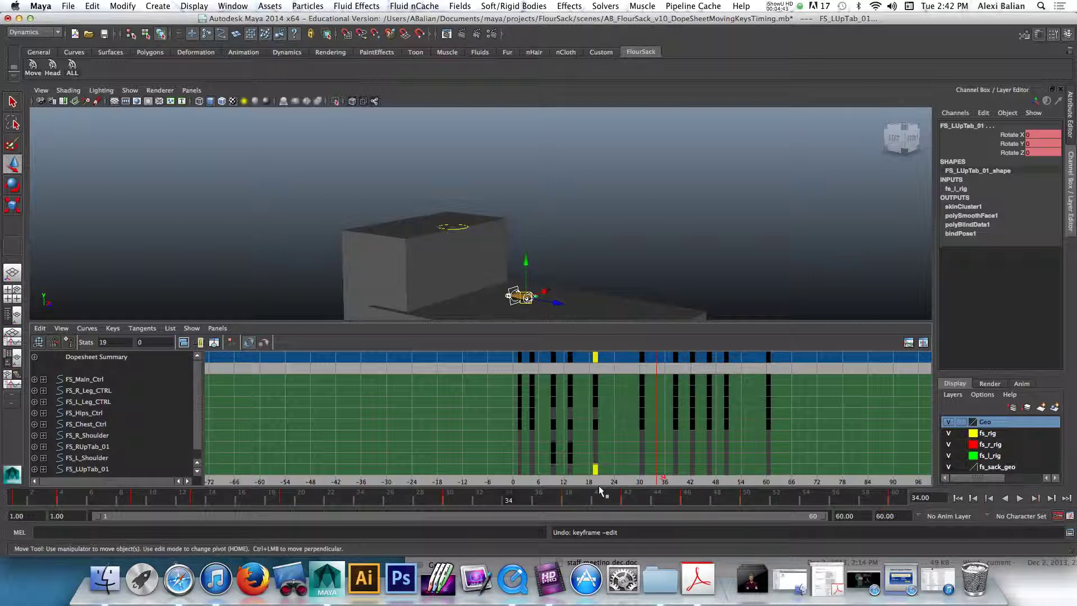
{"action": "left_click", "coordinate": [644, 471]}
{"action": "left_click_drag", "start_coordinate": [661, 397], "coordinate": [782, 348]}
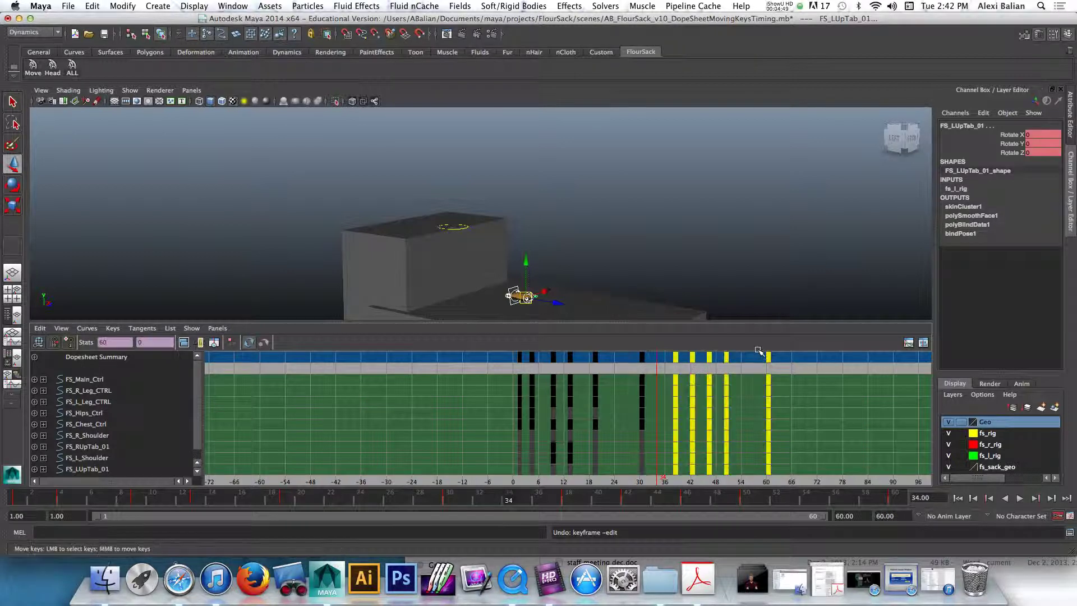
{"action": "mouse_move", "coordinate": [689, 359]}
{"action": "middle_mouse_down"}
{"action": "mouse_move", "coordinate": [845, 360]}
{"action": "mouse_move", "coordinate": [692, 370]}
{"action": "middle_mouse_up"}
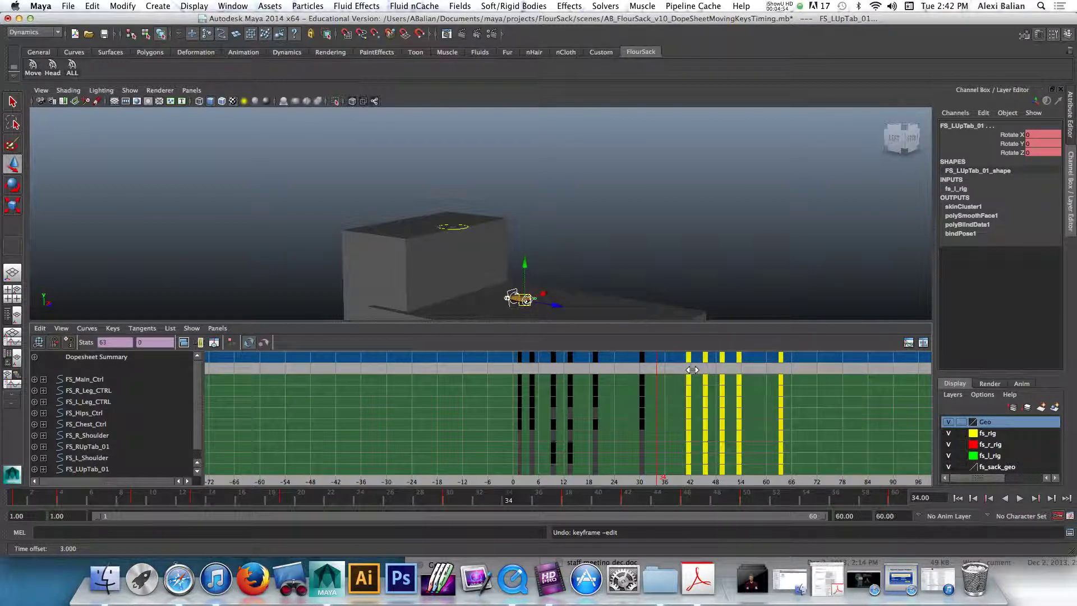
{"action": "left_click", "coordinate": [806, 369]}
- Move the keys following frame 41 later in the Dope Sheet, placing the next two poses at frames 48 and 57
{"action": "left_click_drag", "start_coordinate": [695, 370], "coordinate": [817, 355]}
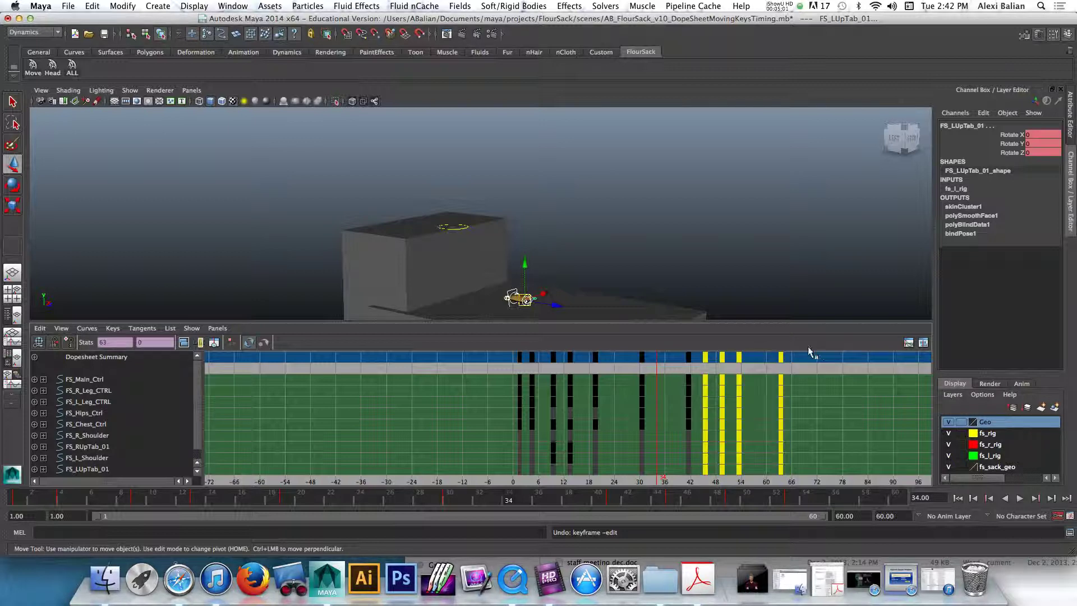
{"action": "scroll", "coordinate": [544, 288], "scroll_direction": "up", "scroll_amount": 2}
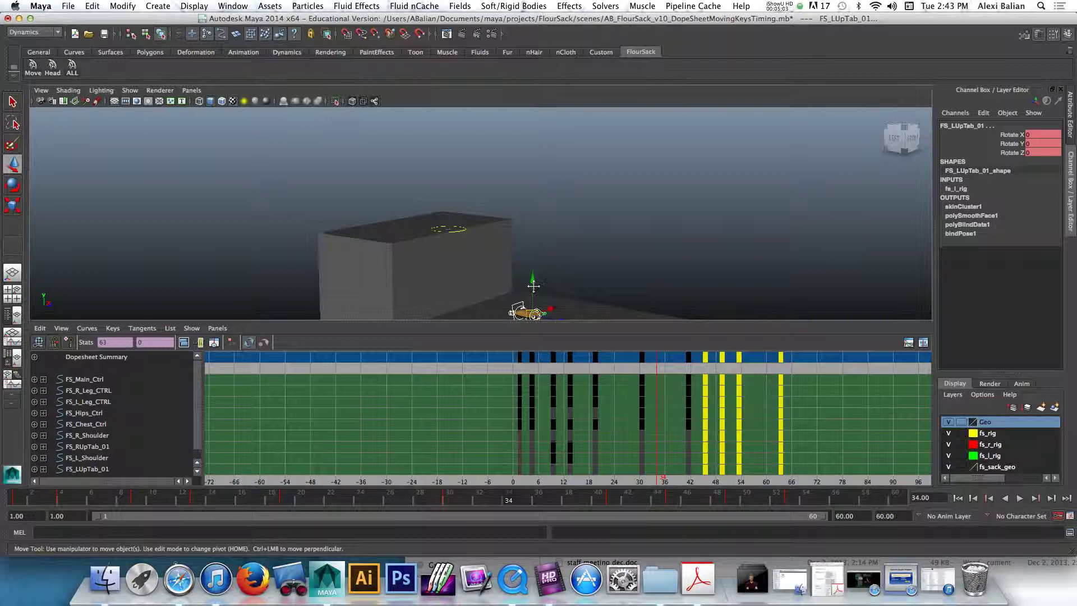
{"action": "middle_click_drag", "start_coordinate": [533, 299], "coordinate": [514, 225], "text": "alt"}
{"action": "scroll", "coordinate": [514, 225], "scroll_direction": "up", "scroll_amount": 3}
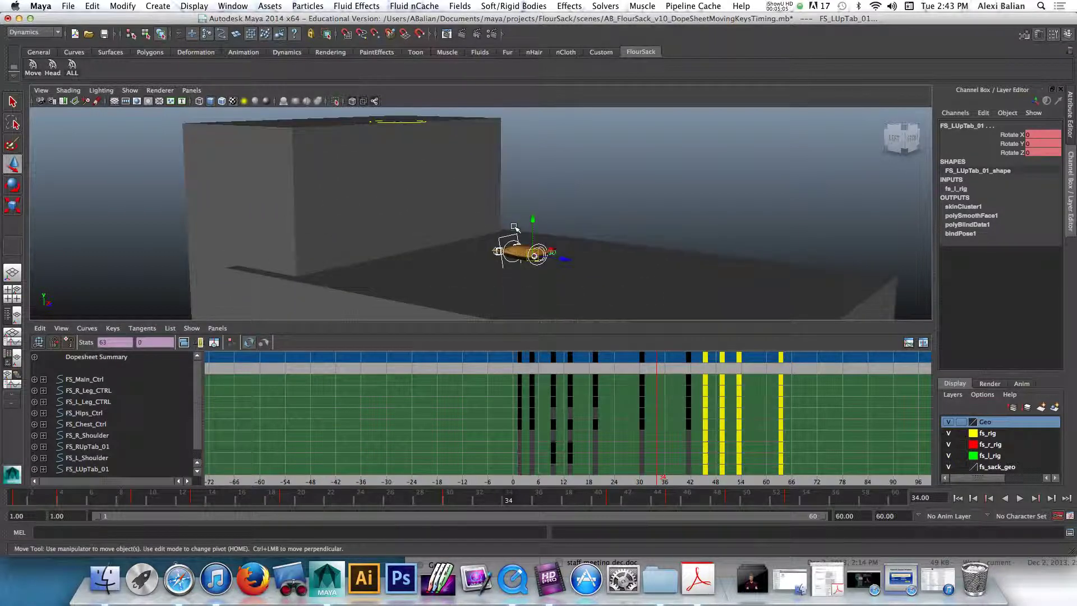
{"action": "scroll", "coordinate": [512, 228], "scroll_direction": "down", "scroll_amount": 1}
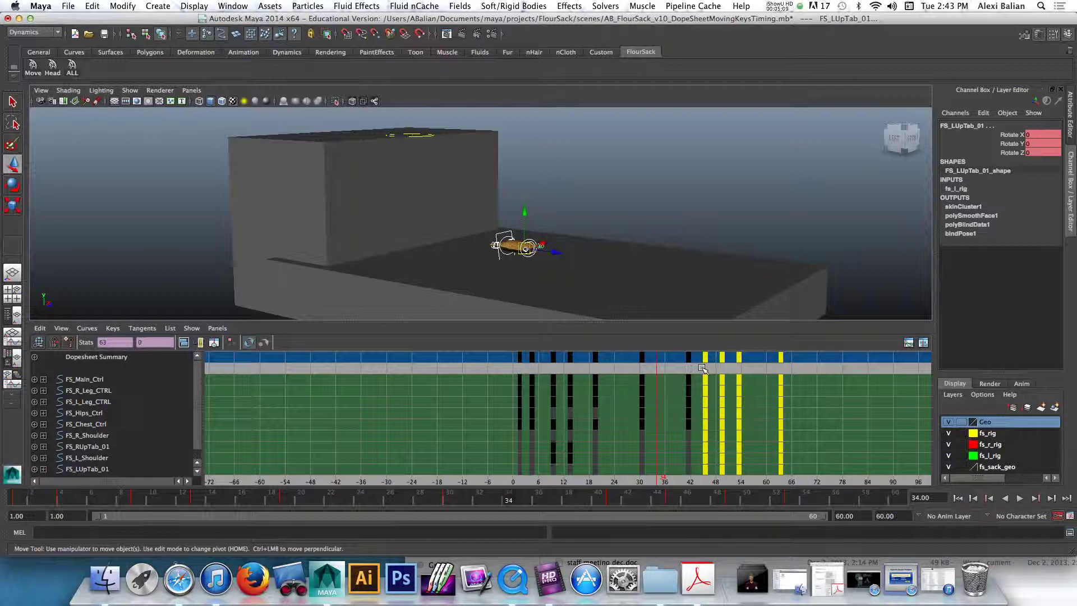
{"action": "left_click_drag", "start_coordinate": [698, 370], "coordinate": [787, 356]}
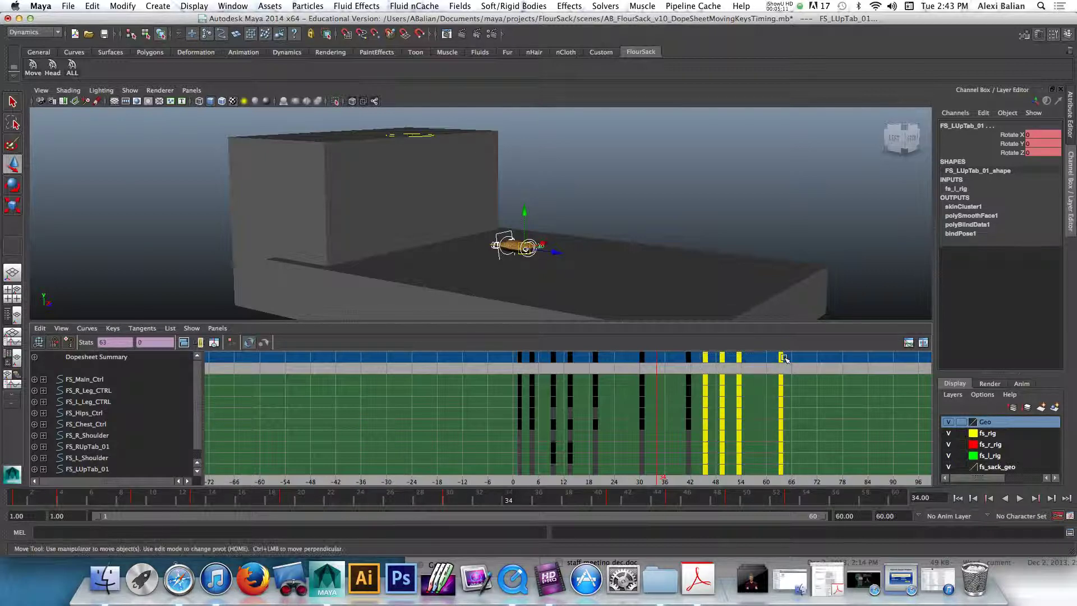
{"action": "middle_click_drag", "start_coordinate": [775, 365], "coordinate": [805, 366]}
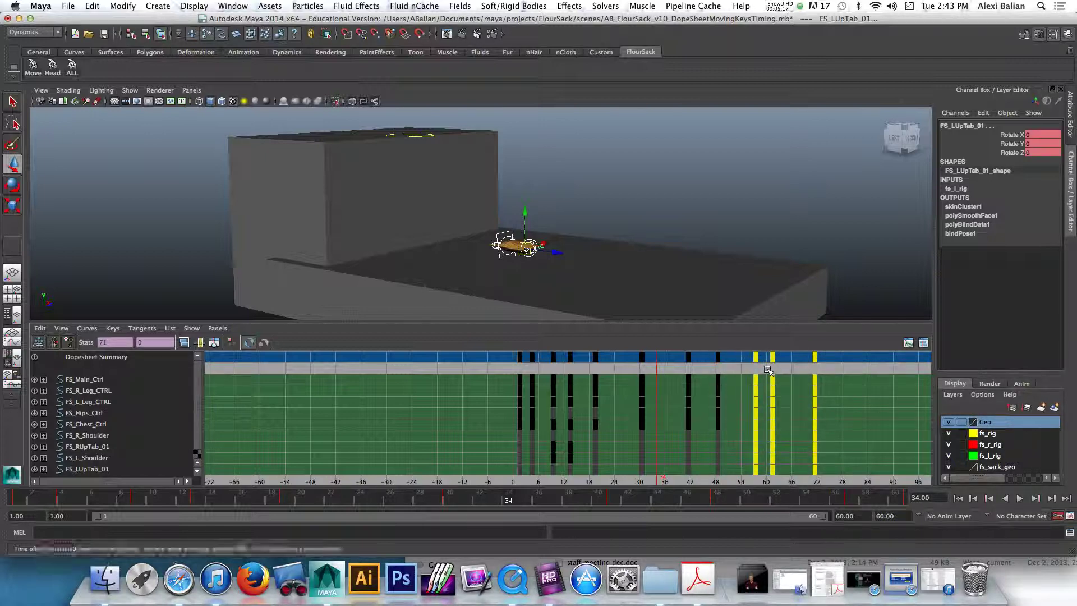
- Select the second-to-last pose's keys in the Dope Sheet and move them two frames later to frame 63
{"action": "left_click", "coordinate": [774, 364]}
{"action": "left_click", "coordinate": [773, 364]}
{"action": "middle_click_drag", "start_coordinate": [774, 364], "coordinate": [786, 366]}
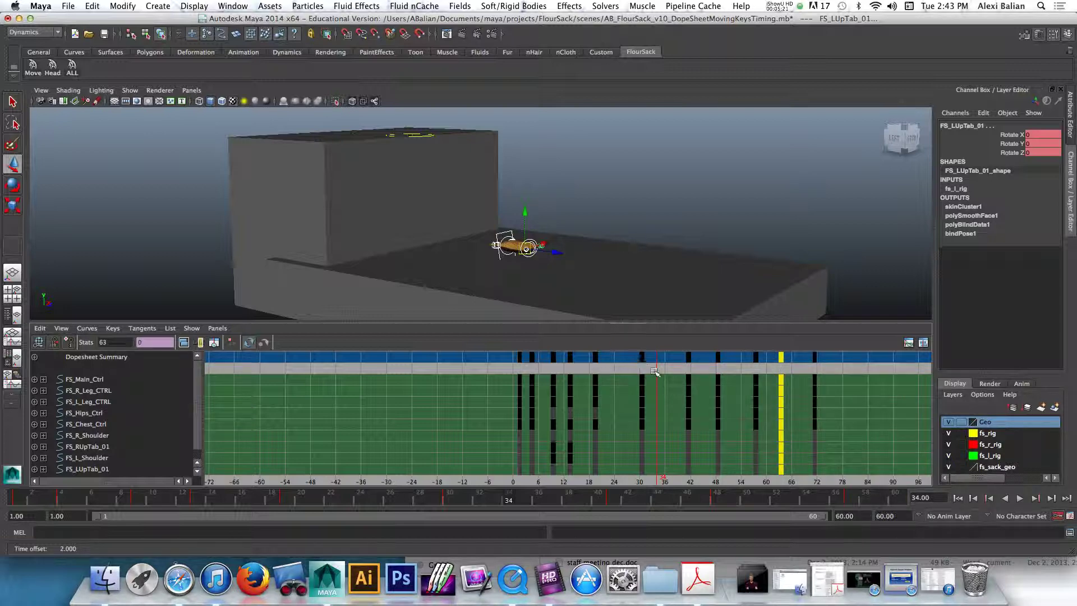
- Play back the retimed animation and step back through the key poses to the landing at frame 30
{"action": "key", "text": "alt+v"}
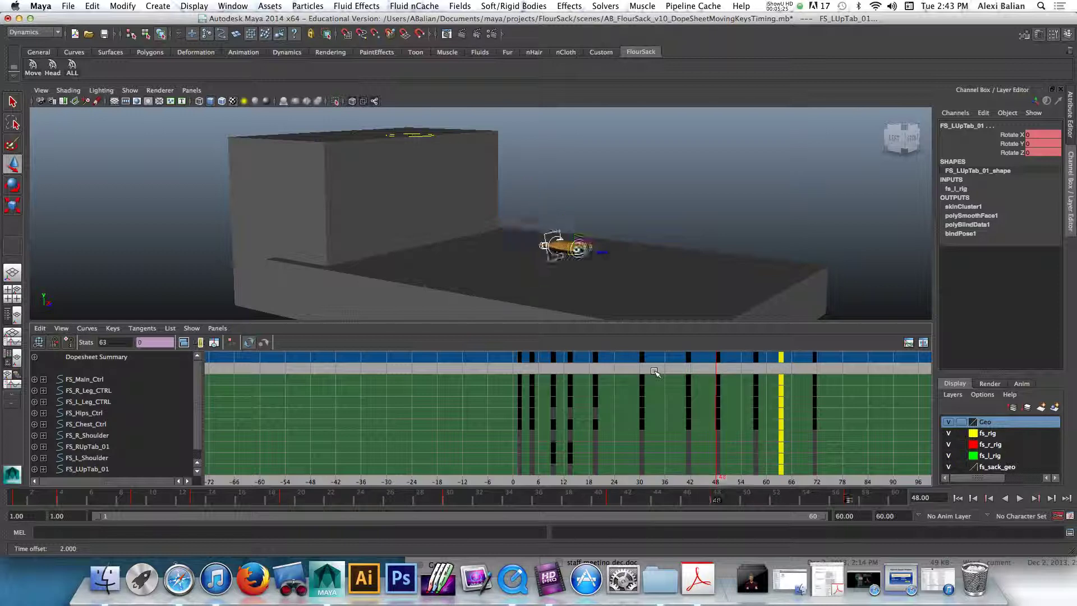
{"action": "key", "text": "comma"}
{"action": "key", "text": "comma"}
{"action": "key", "text": "comma"}
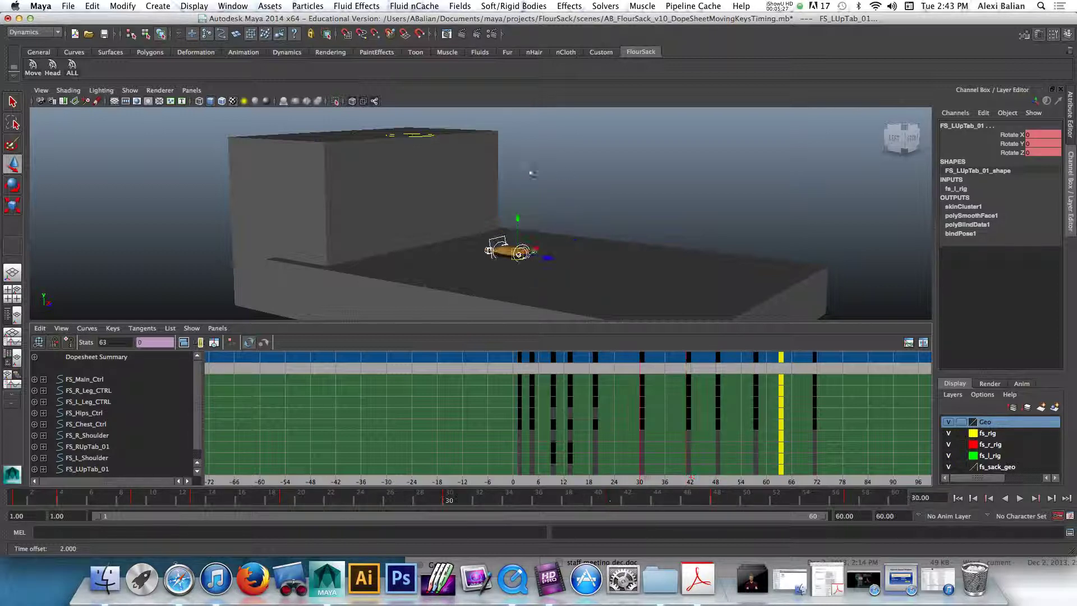
- Get a close view of the sack and step through the frames around the landing, up to frame 32, to examine its movement
{"action": "scroll", "coordinate": [463, 272], "scroll_direction": "up", "scroll_amount": 6}
{"action": "key", "text": "f"}
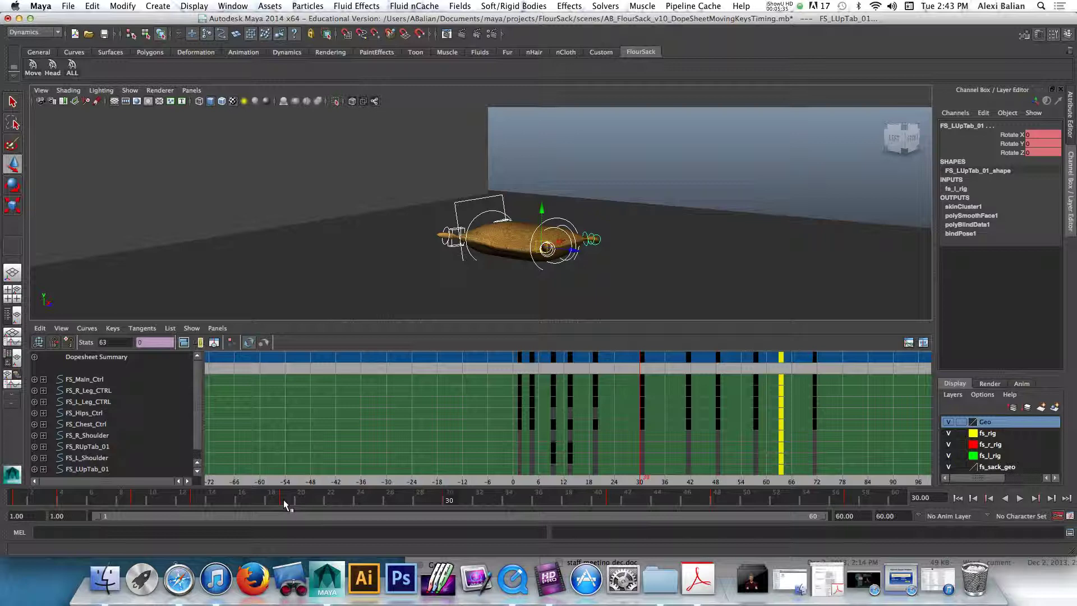
{"action": "key", "text": "period"}
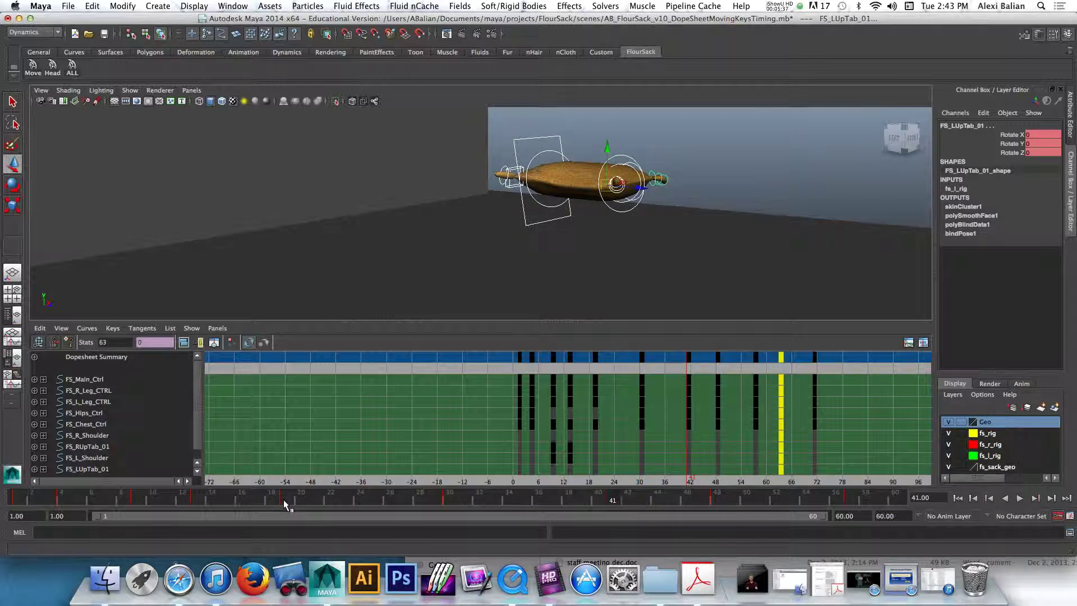
{"action": "key", "text": "comma"}
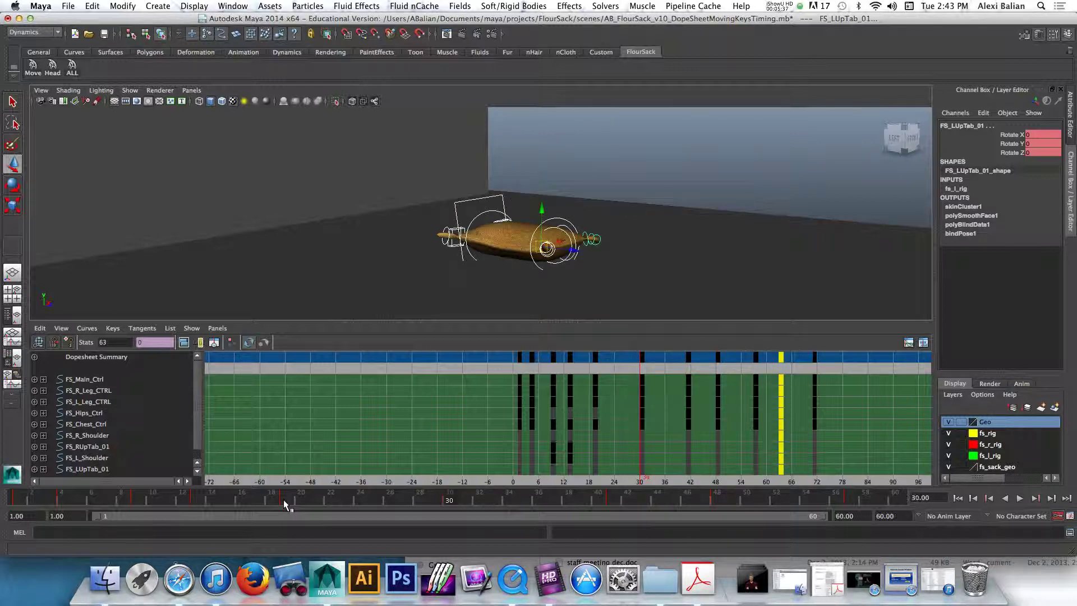
{"action": "key", "text": "period"}
{"action": "key", "text": "comma"}
{"action": "key", "text": "alt+period"}
{"action": "key", "text": "alt+period"}
{"action": "key", "text": "alt+period"}
{"action": "key", "text": "alt+period"}
{"action": "key", "text": "alt+period"}
{"action": "key", "text": "alt+period"}
{"action": "key", "text": "alt+period"}
{"action": "left_click", "coordinate": [476, 497]}
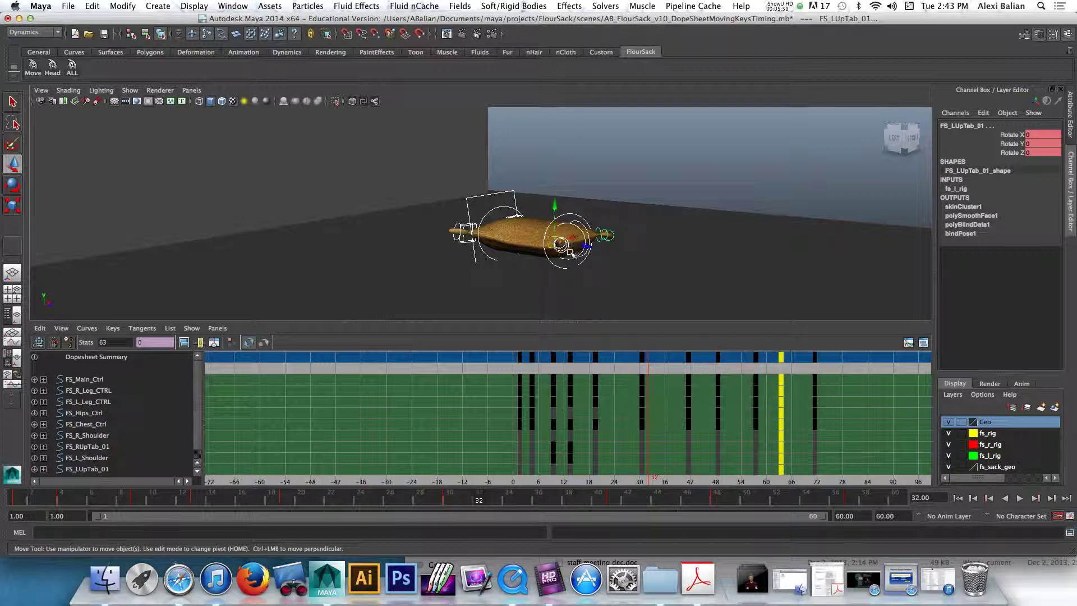
- Select only the FS_LUpTab_01 control to inspect its keys, return to frame 30, and reselect all the sack's controls
{"action": "left_click", "coordinate": [642, 167]}
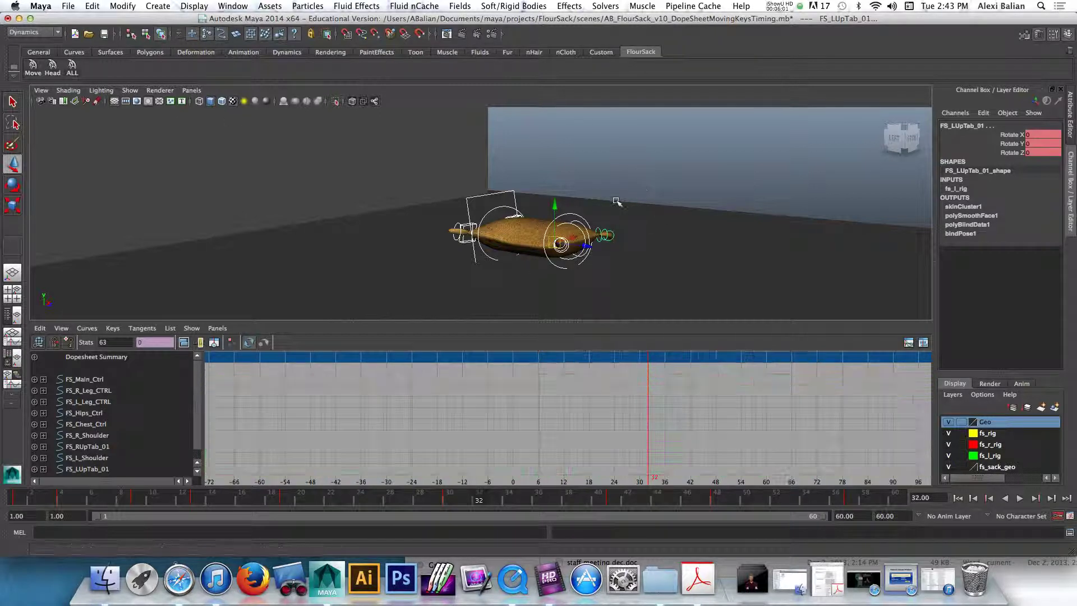
{"action": "left_click", "coordinate": [600, 231]}
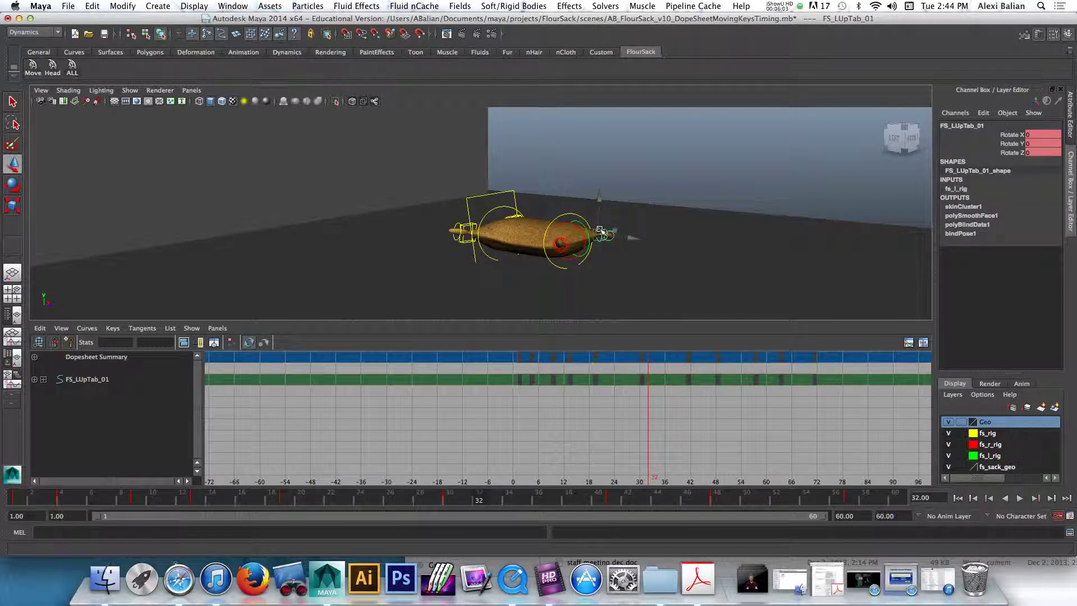
{"action": "left_click_drag", "start_coordinate": [439, 500], "coordinate": [447, 500]}
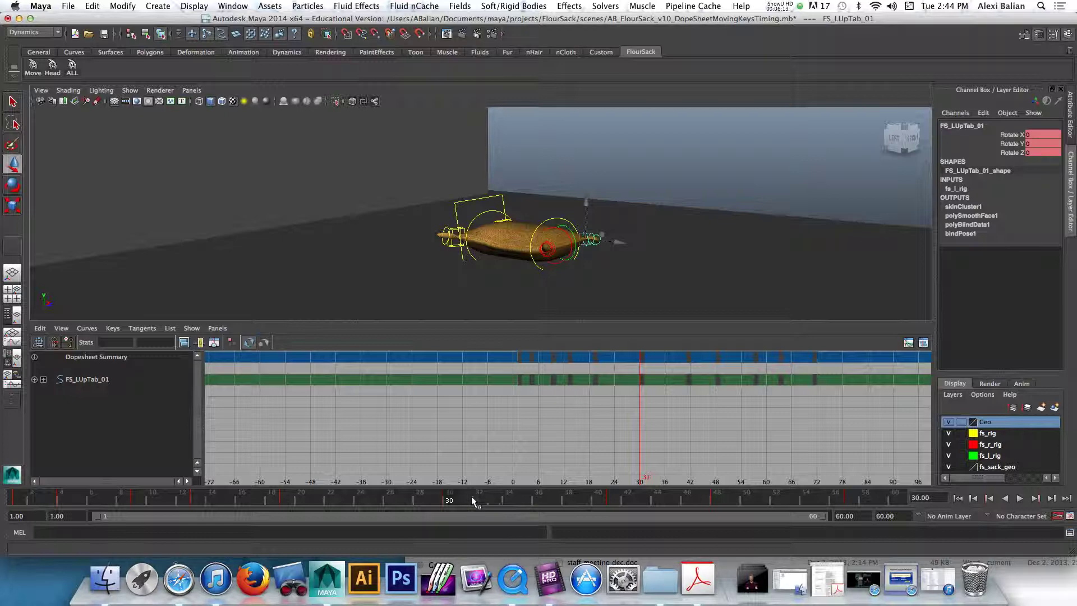
{"action": "scroll", "coordinate": [455, 202], "scroll_direction": "down", "scroll_amount": 4}
{"action": "scroll", "coordinate": [455, 202], "scroll_direction": "up", "scroll_amount": 3}
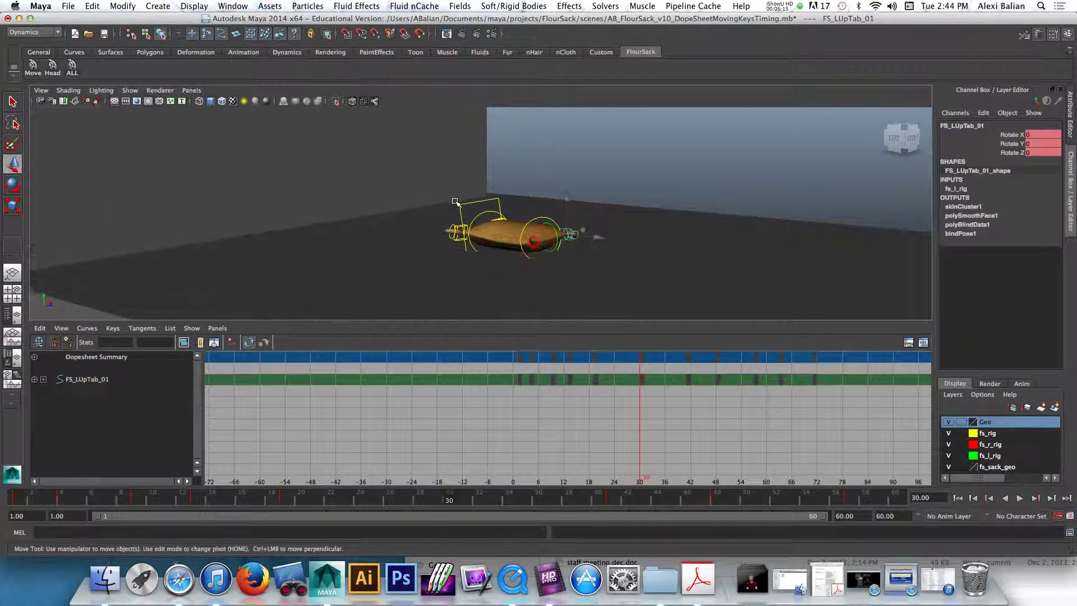
{"action": "left_click", "coordinate": [72, 67]}
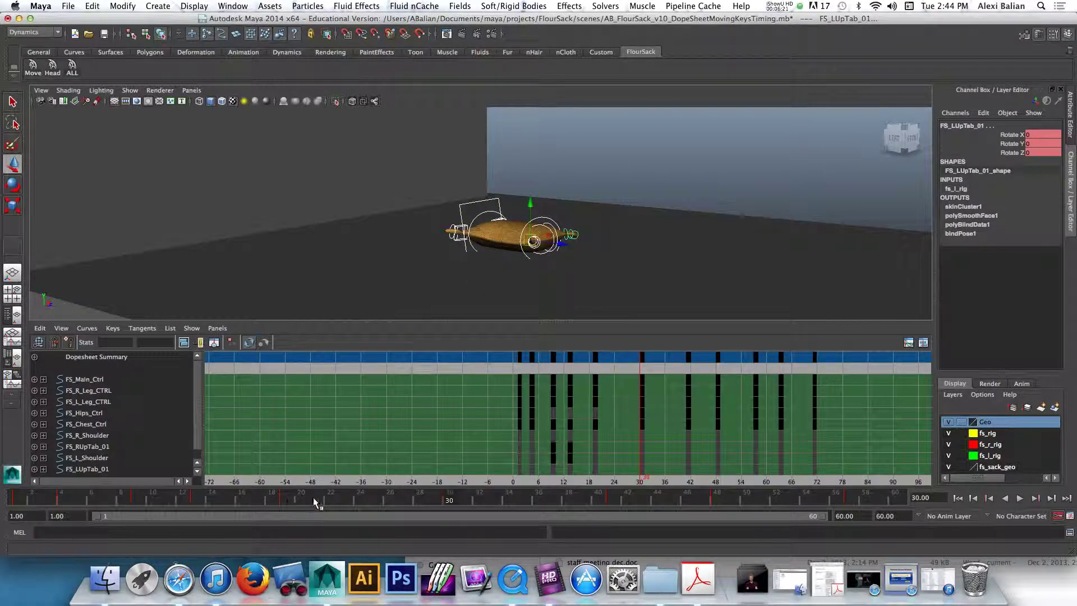
- Extend the playback range's end time to frame 120
{"action": "double_click", "coordinate": [853, 516]}
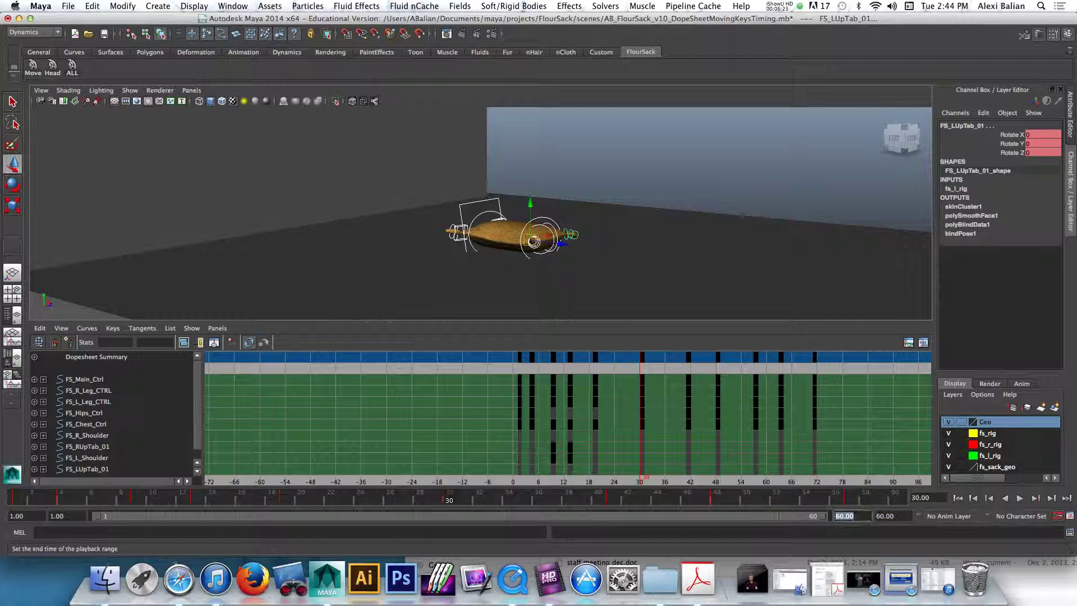
{"action": "type", "text": "120"}
{"action": "key", "text": "Return"}
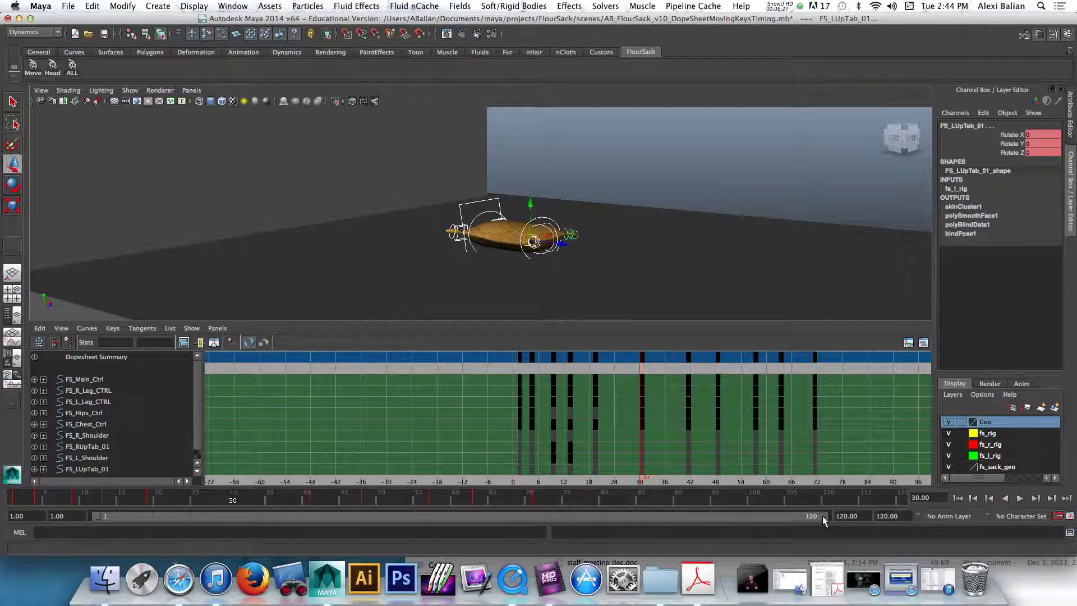
- Narrow the visible playback range to frames 30 through 71
{"action": "left_click_drag", "start_coordinate": [823, 516], "coordinate": [862, 524]}
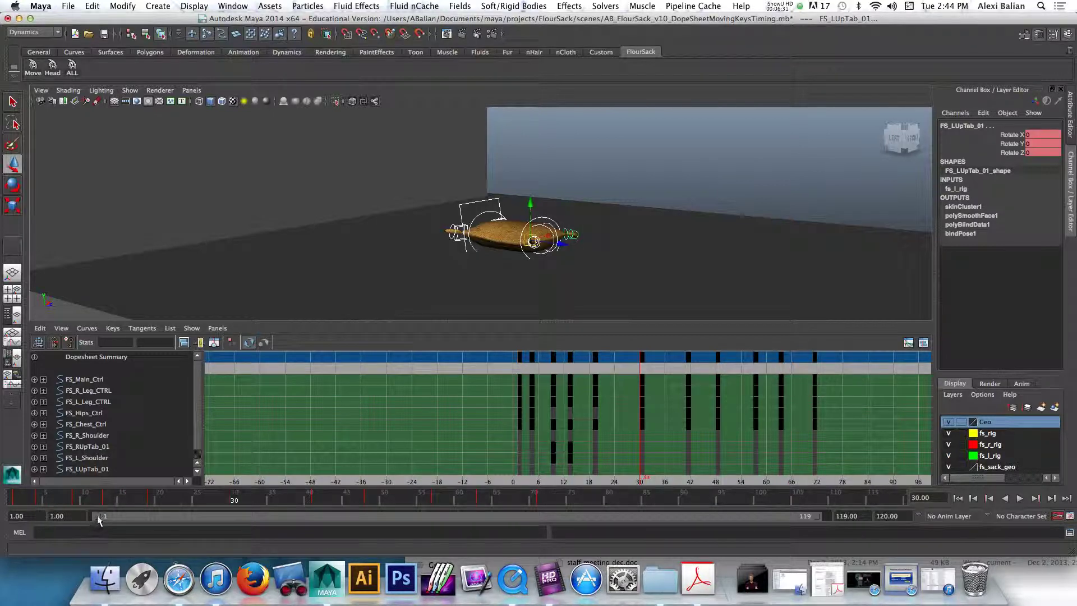
{"action": "left_click_drag", "start_coordinate": [97, 517], "coordinate": [276, 519]}
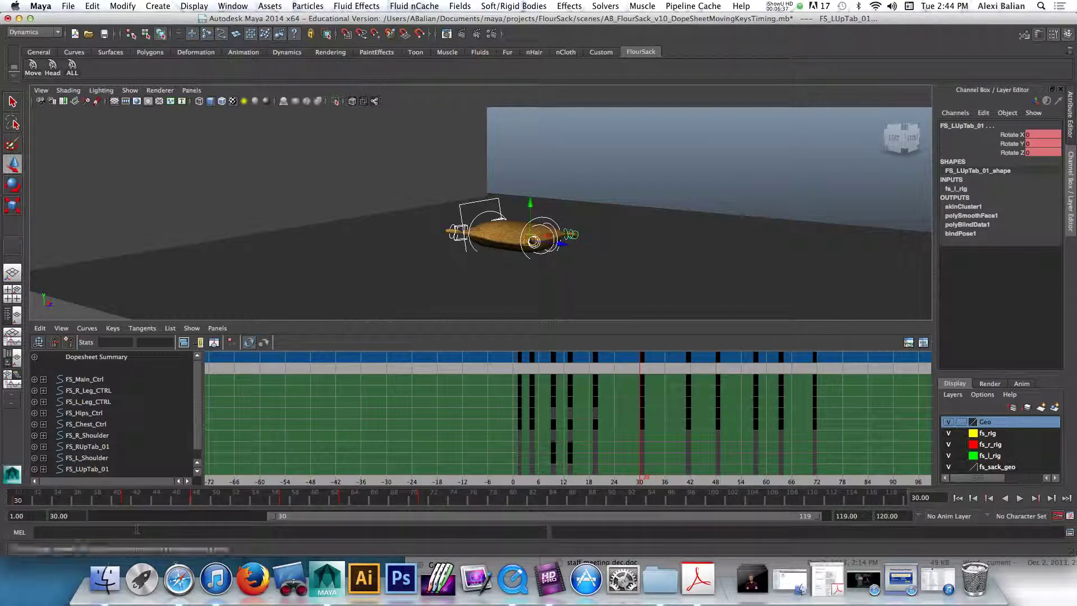
{"action": "left_click_drag", "start_coordinate": [72, 516], "coordinate": [39, 514]}
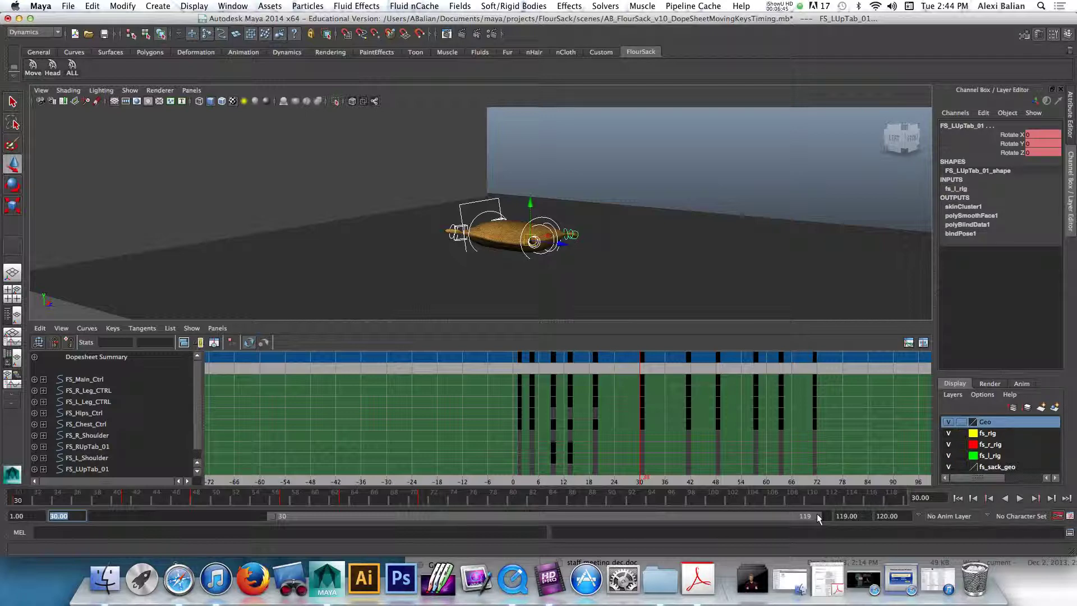
{"action": "left_click_drag", "start_coordinate": [817, 515], "coordinate": [516, 530]}
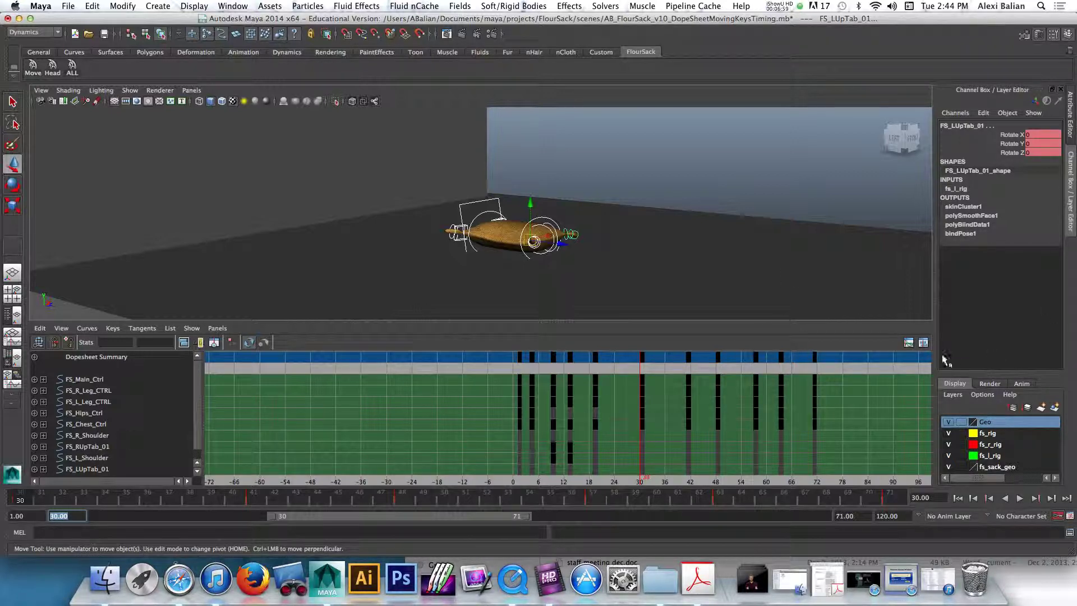
- Switch from the Dope Sheet to the Graph Editor, bring all curves into view, and deselect the sack's controls
{"action": "left_click", "coordinate": [908, 343]}
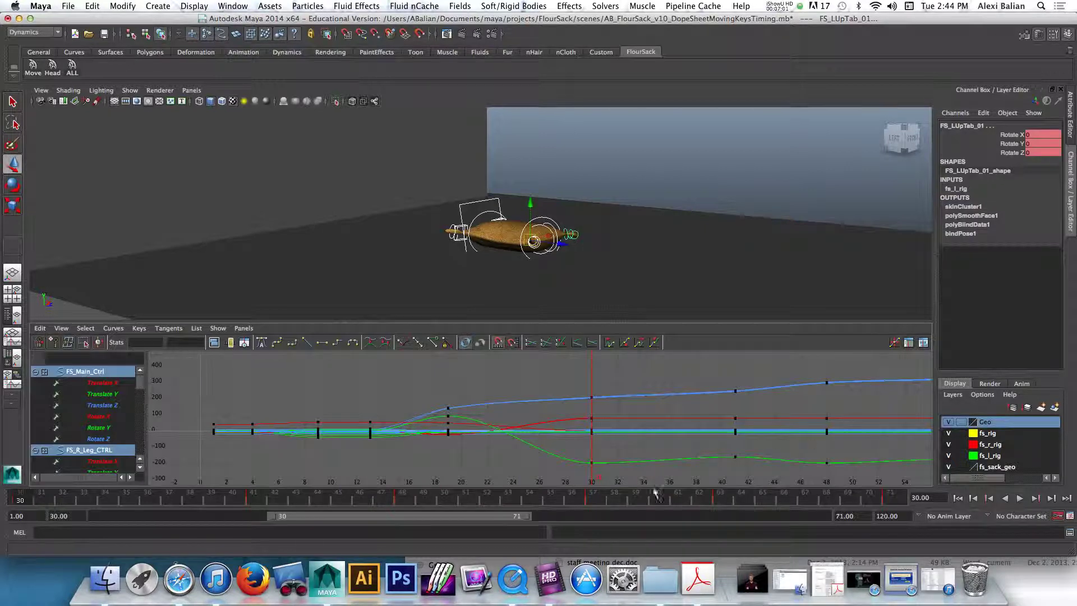
{"action": "key", "text": "a"}
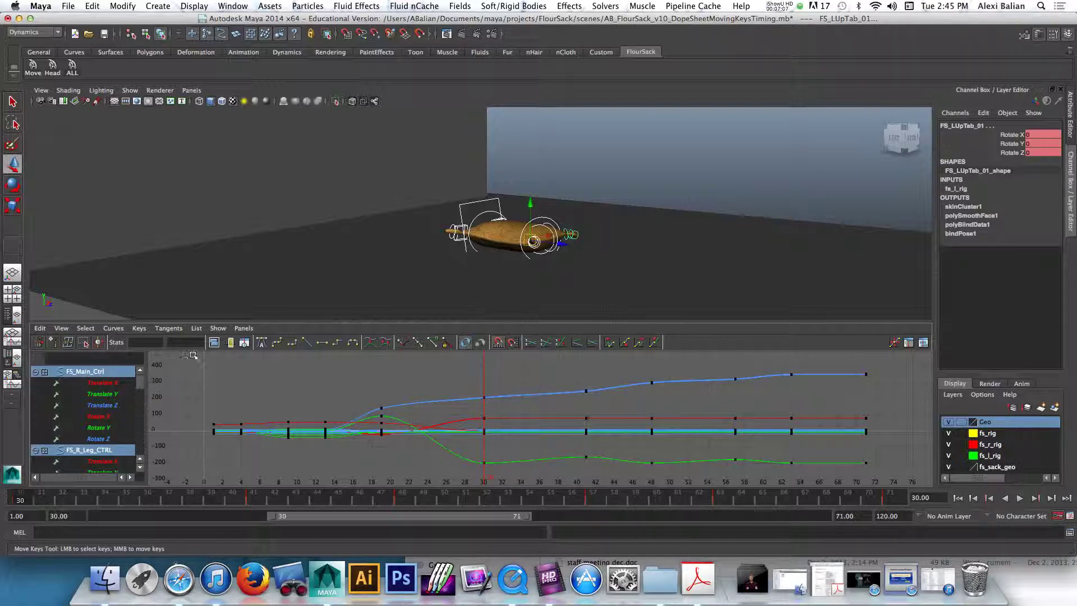
{"action": "left_click_drag", "start_coordinate": [194, 356], "coordinate": [555, 471]}
{"action": "left_click", "coordinate": [399, 382]}
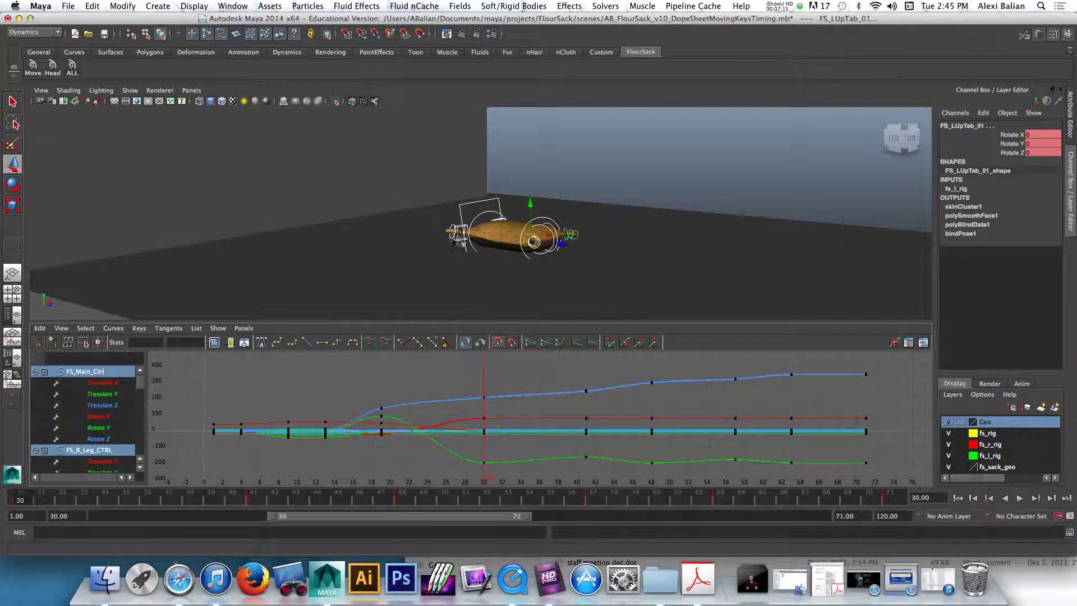
{"action": "left_click", "coordinate": [505, 167]}
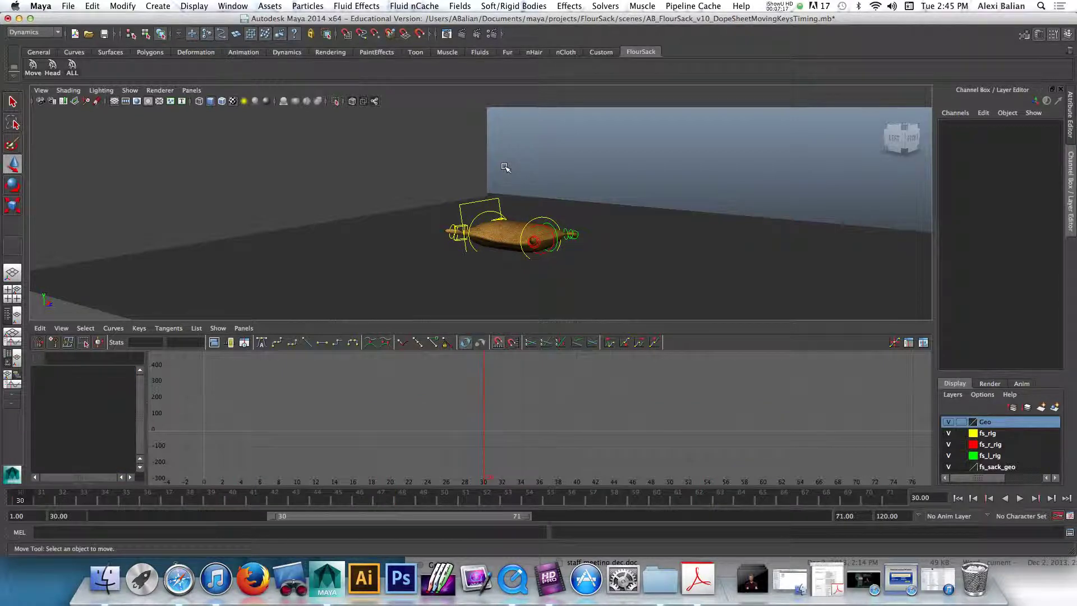